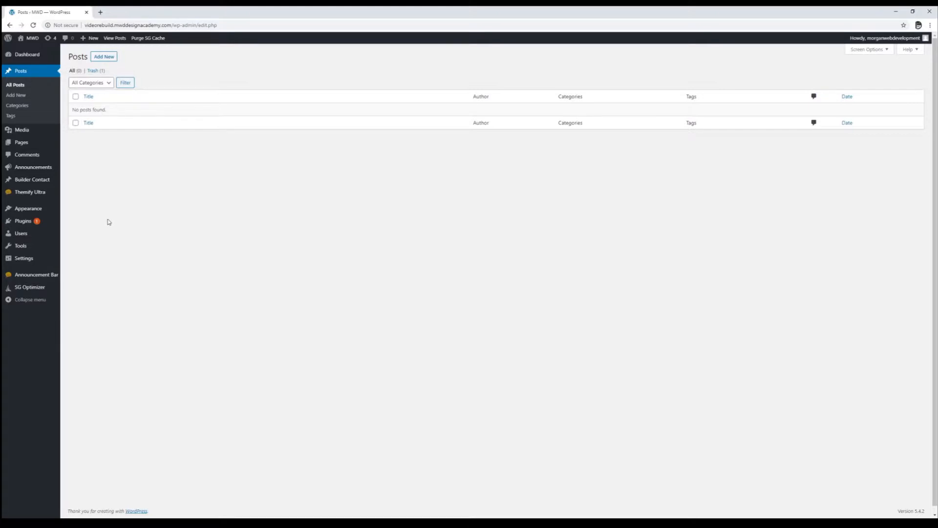
- Create a new post titled "What Is Web Design" and set its content width to Fullwidth
click(105, 56)
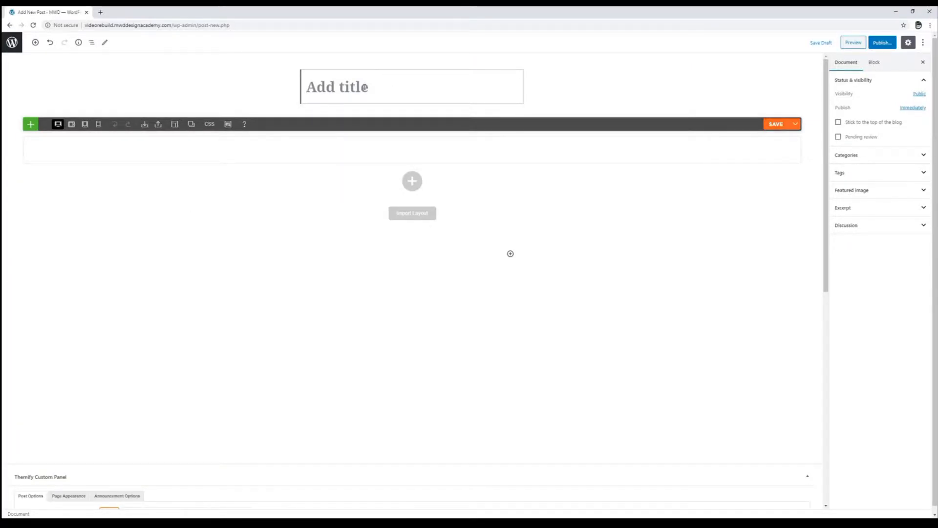
text(What)
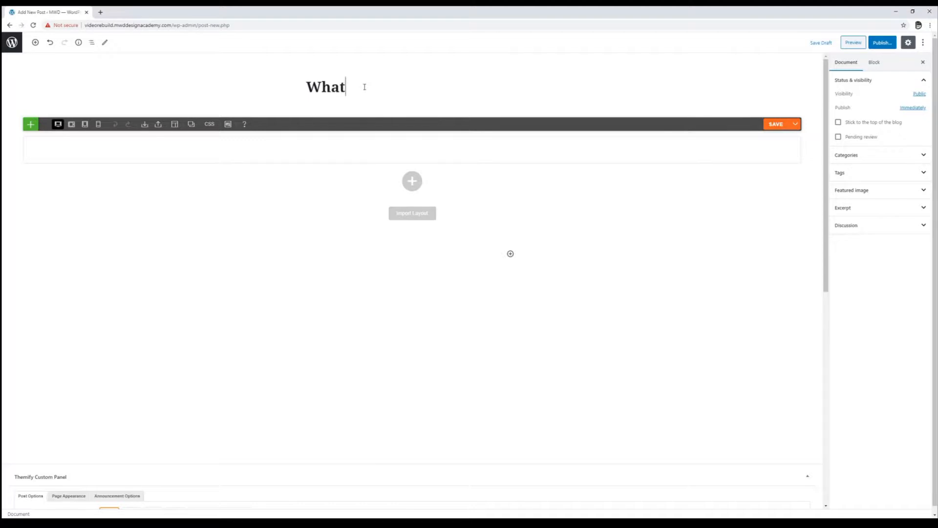
text( Is Web Design)
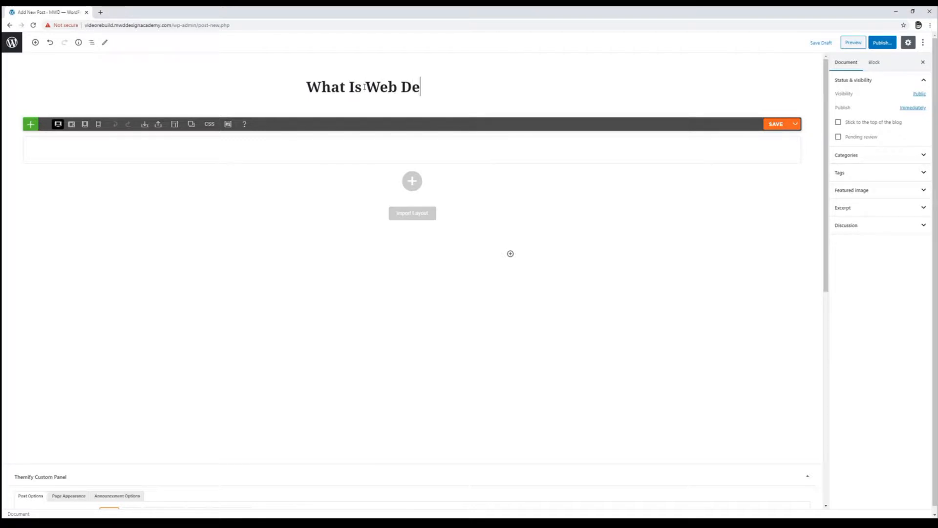
key(BackSpace)
text(gn)
scroll(225, 273, down, 3)
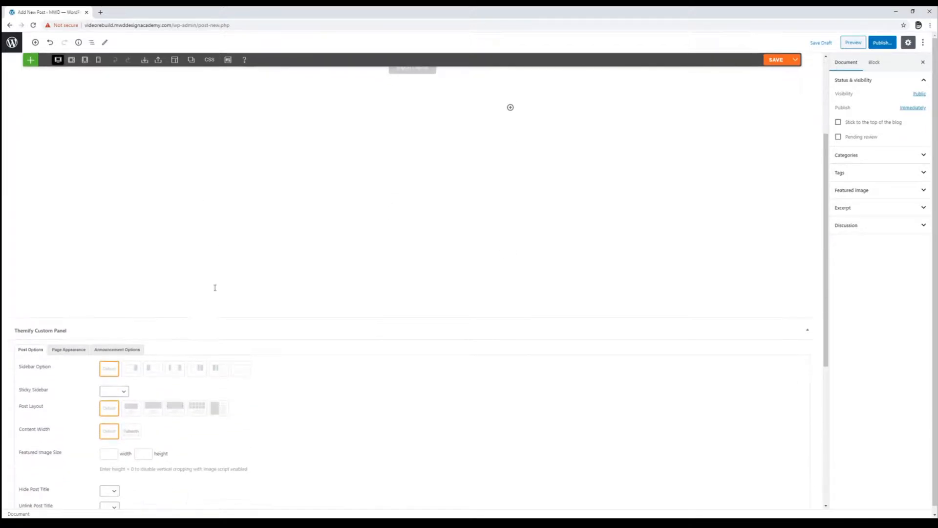
click(131, 431)
- Add a new category named "Free Class" to the post
click(925, 156)
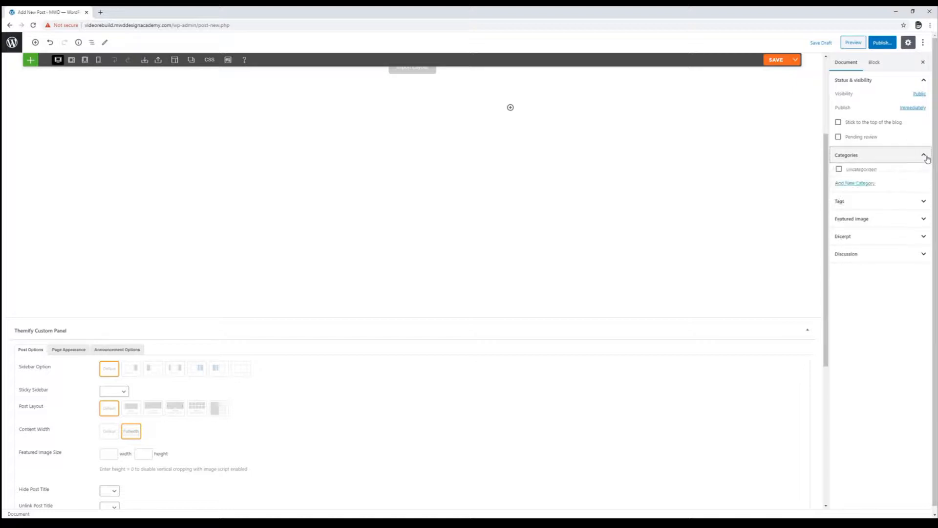
click(861, 186)
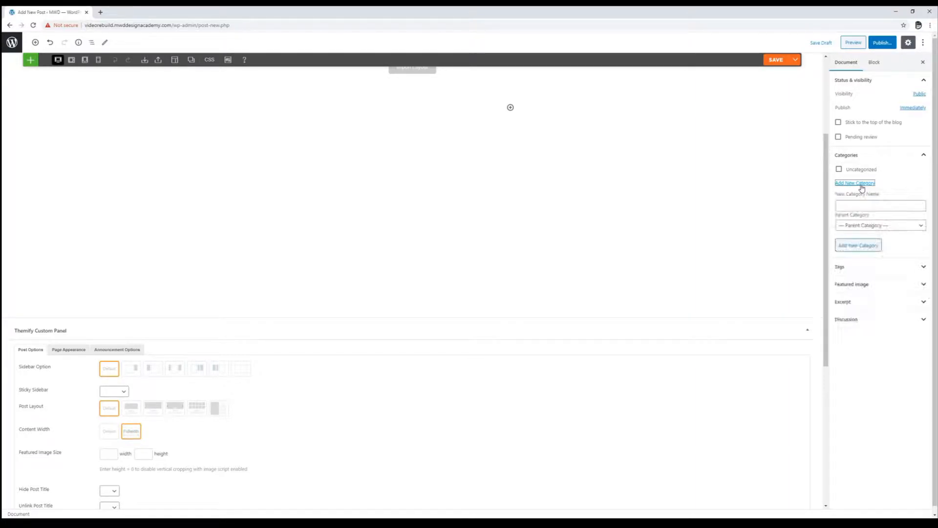
click(859, 204)
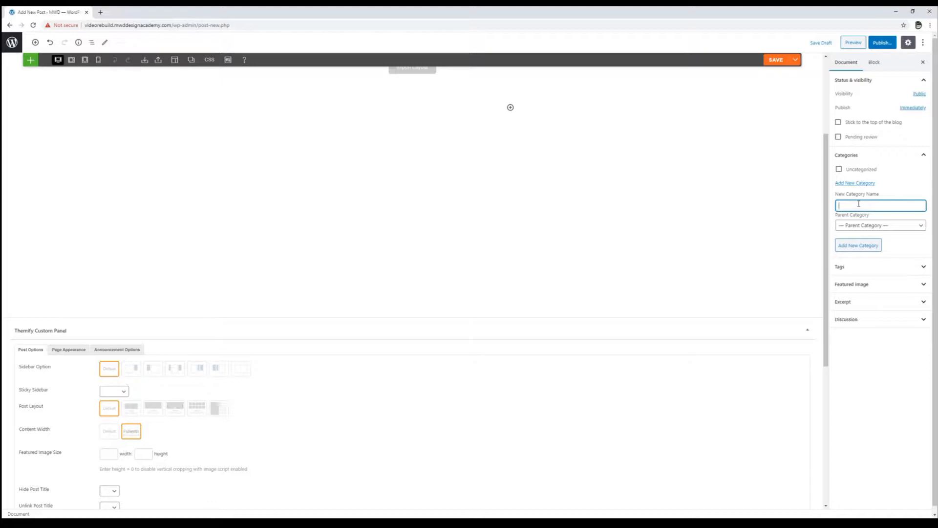
text(Free class)
click(867, 243)
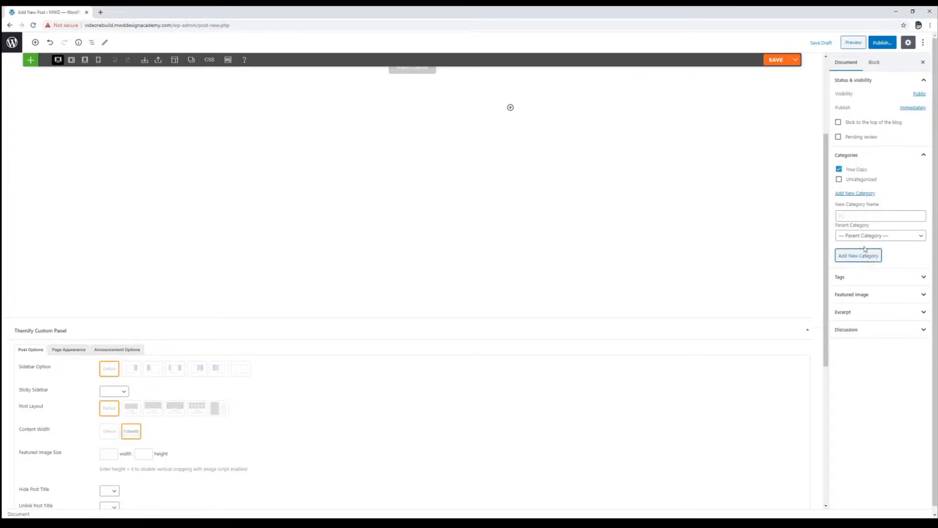
- Add a new category named "Business Development" to the post
click(864, 215)
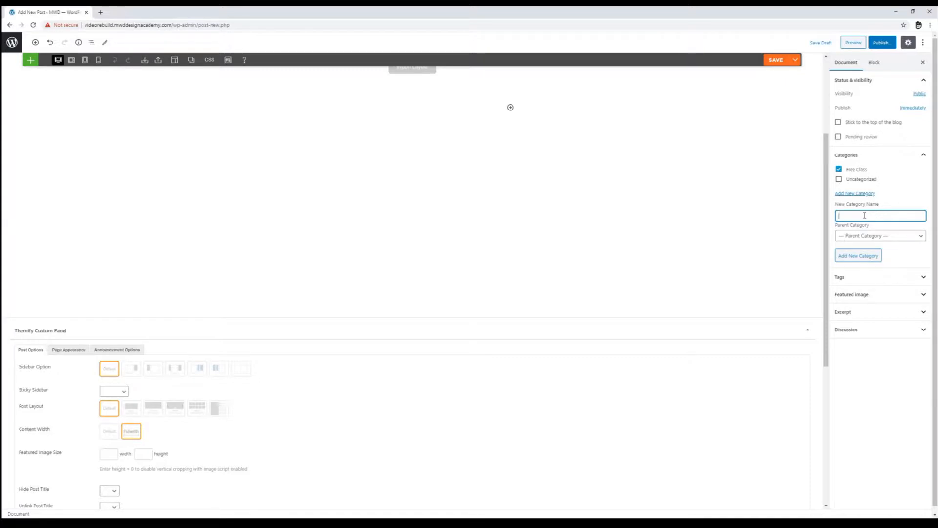
text(Buseiness Development)
double_click(849, 216)
text(Business)
click(868, 257)
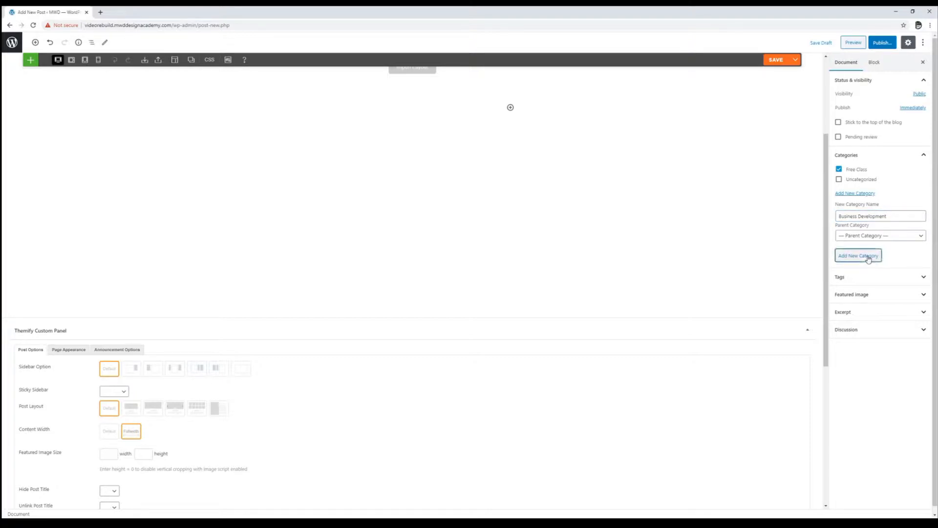
- Add a new category named "Getting Started As A Web Designer" to the post
click(872, 227)
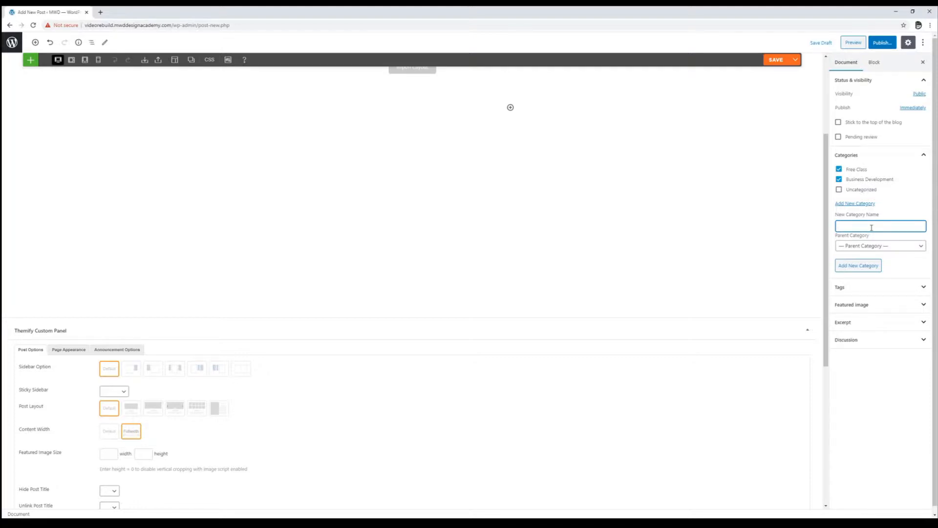
text(Getting Started As A Web Designer)
click(870, 268)
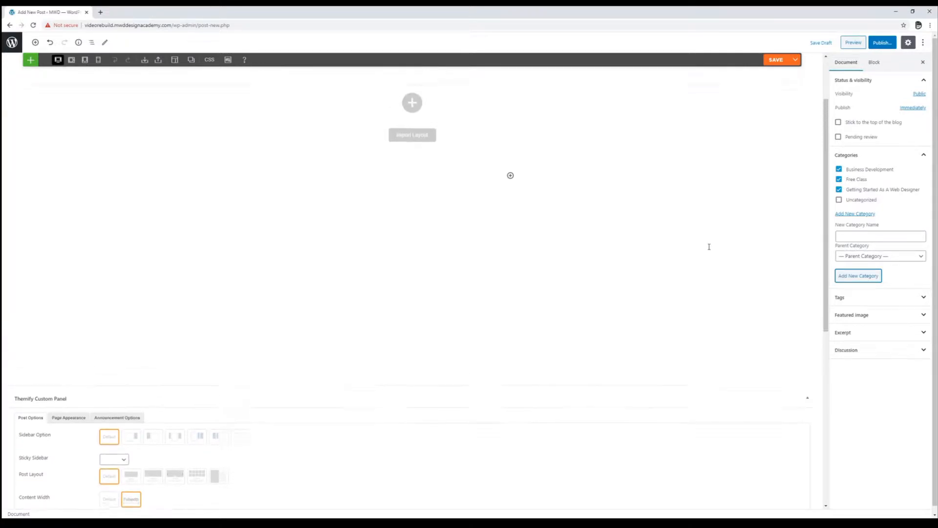
- Publish the post and open its live page in the front-end builder
scroll(704, 241, up, 3)
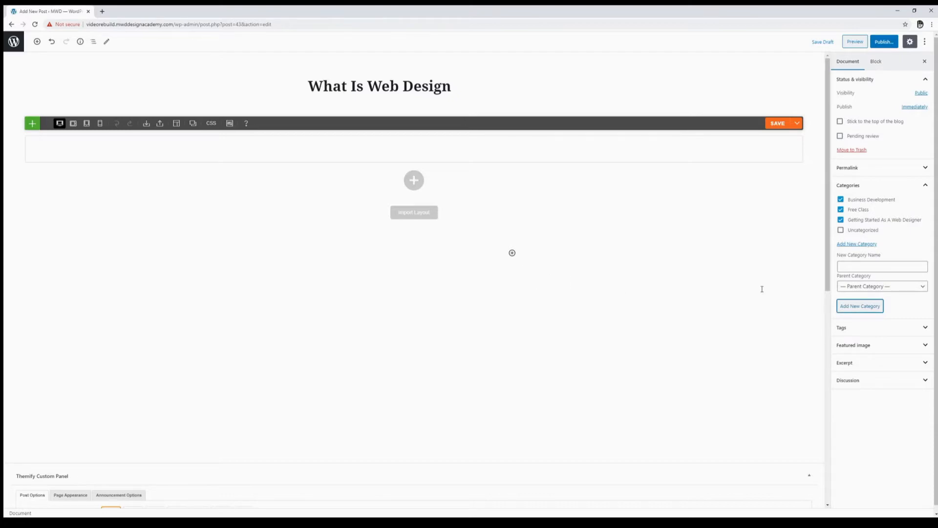
click(884, 41)
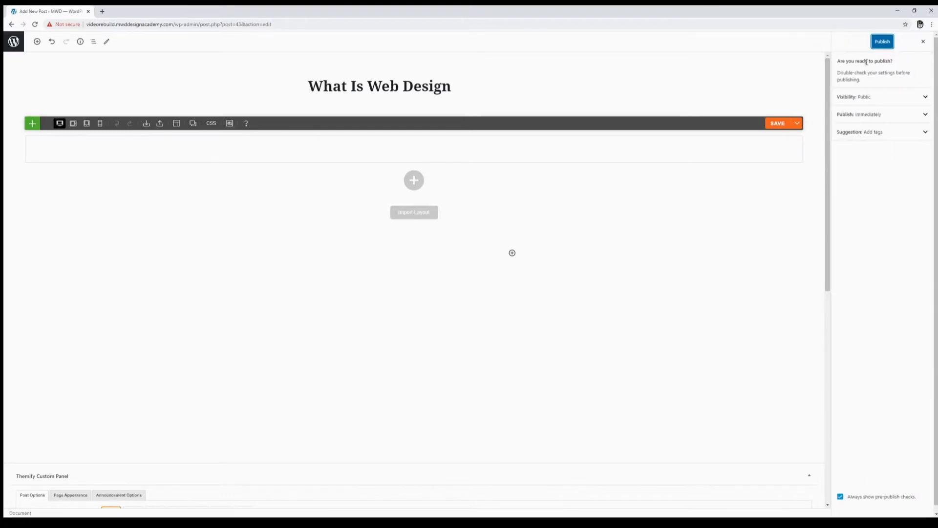
click(882, 42)
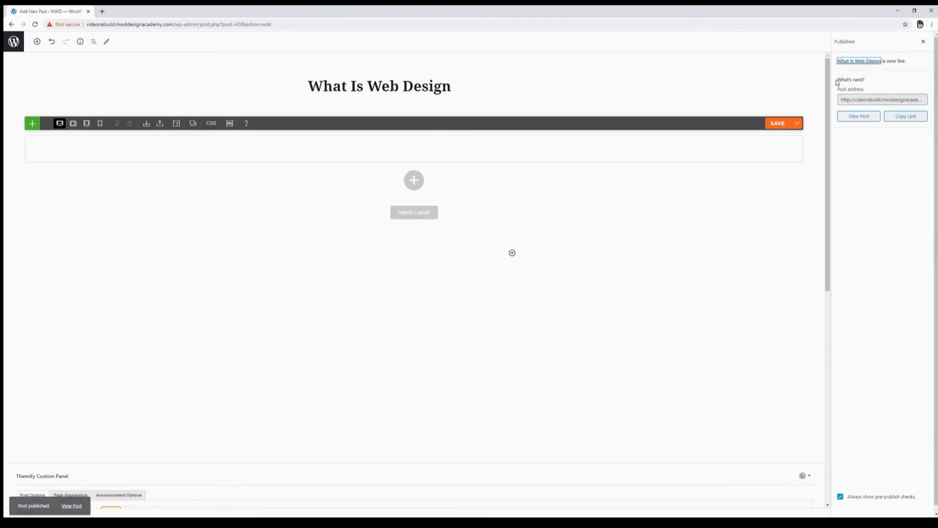
click(854, 119)
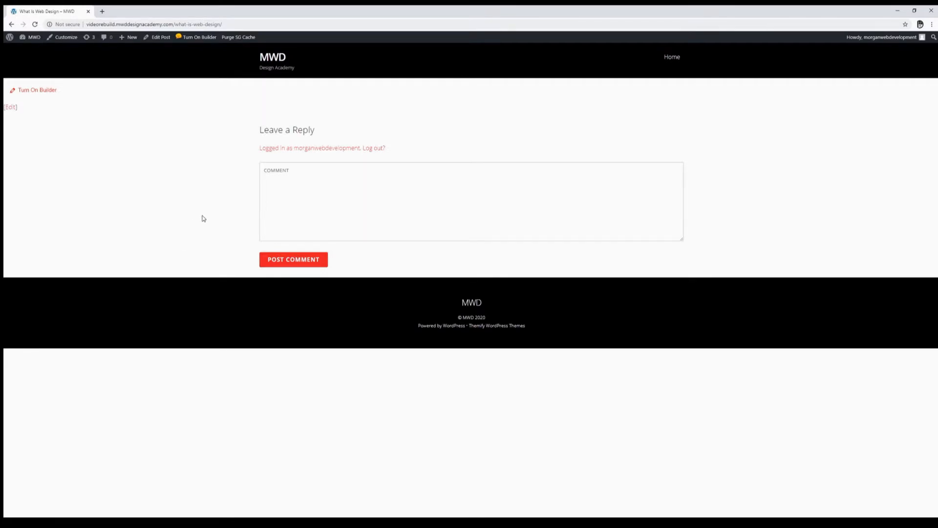
click(203, 42)
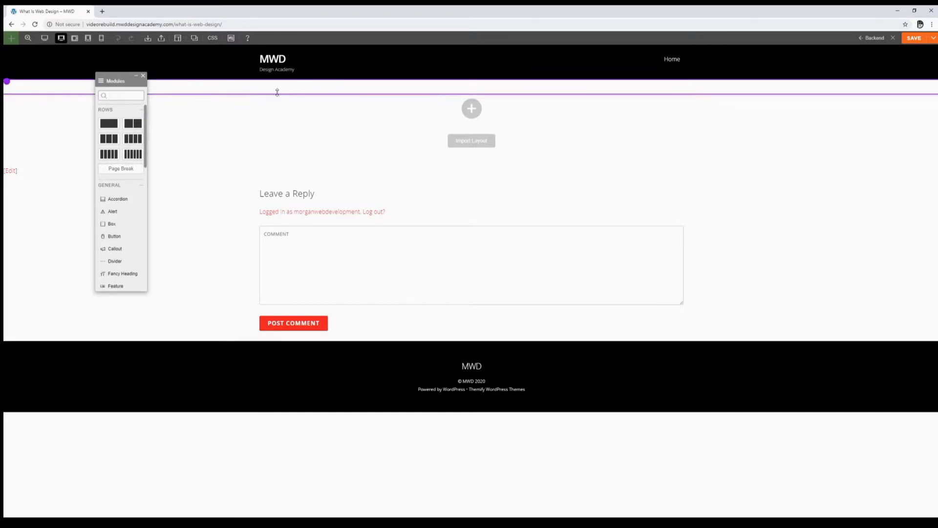
- Give the empty row a top padding of 10% and a bottom padding of 10%
click(237, 96)
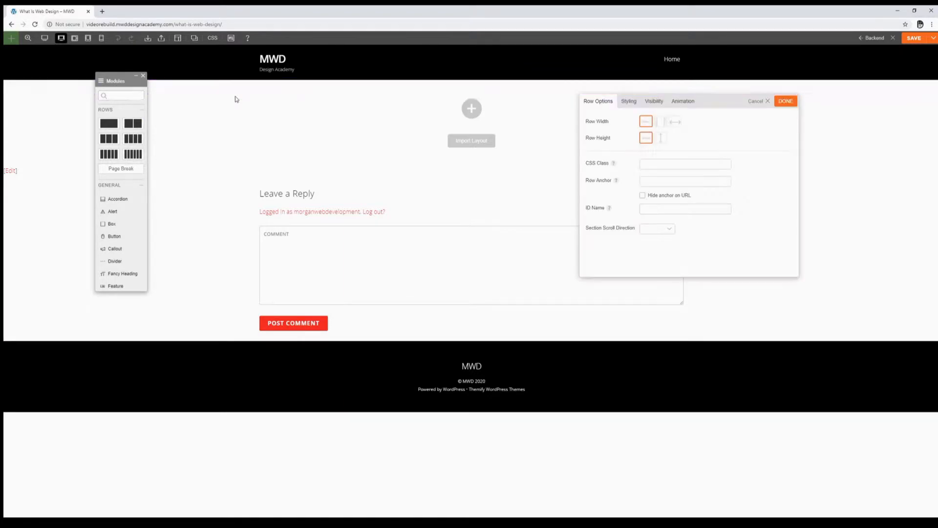
click(629, 100)
click(622, 245)
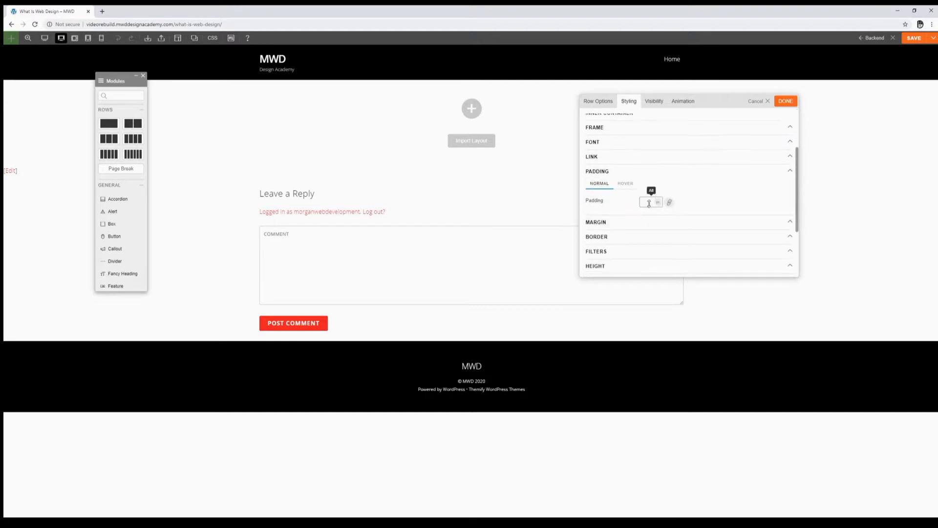
click(647, 202)
text(10)
click(658, 202)
click(660, 221)
click(686, 201)
text(10)
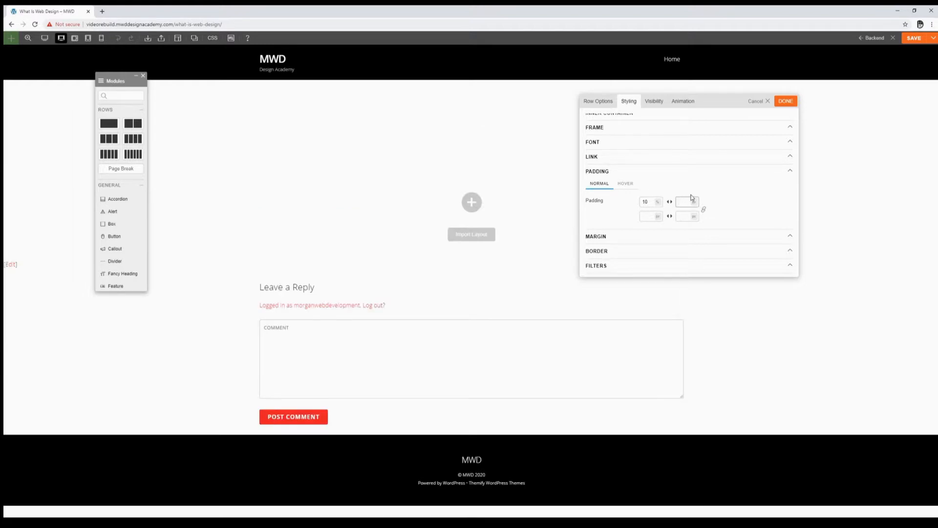
click(698, 204)
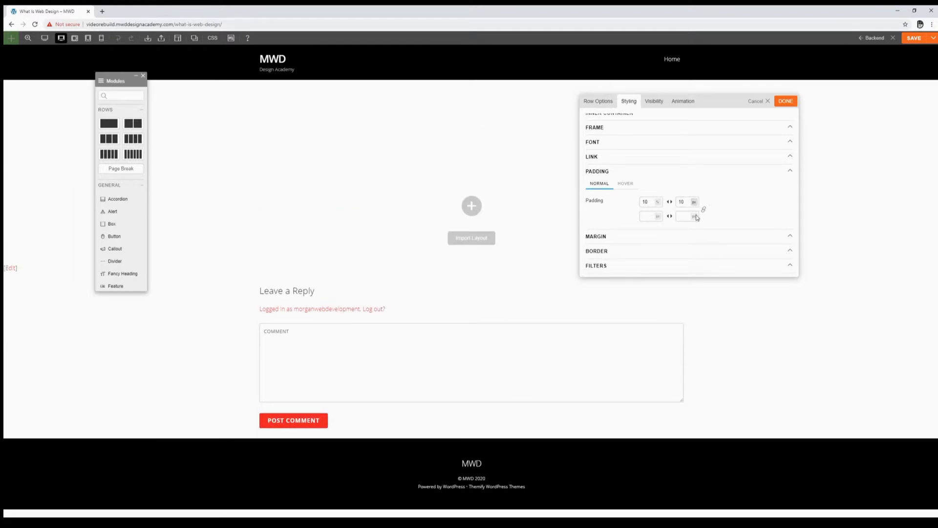
click(693, 216)
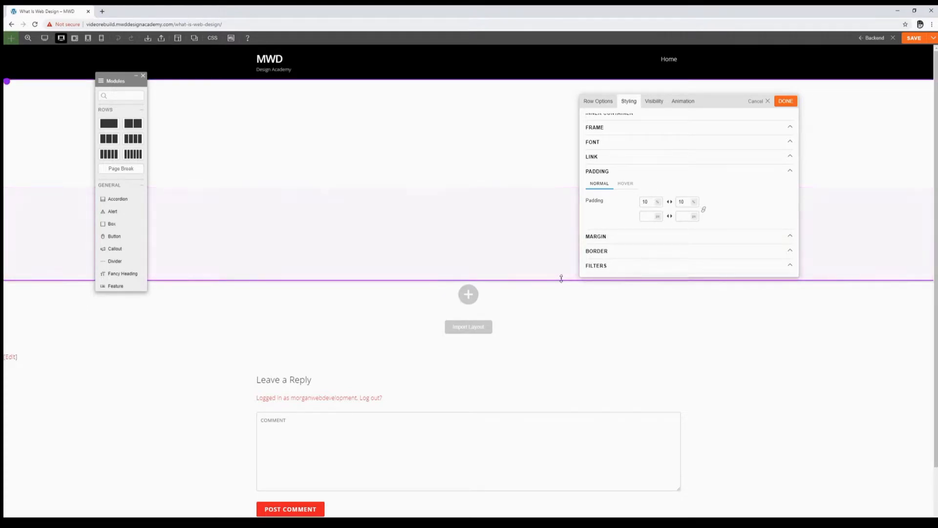
- Find the Text module and place it inside the padded row
click(113, 95)
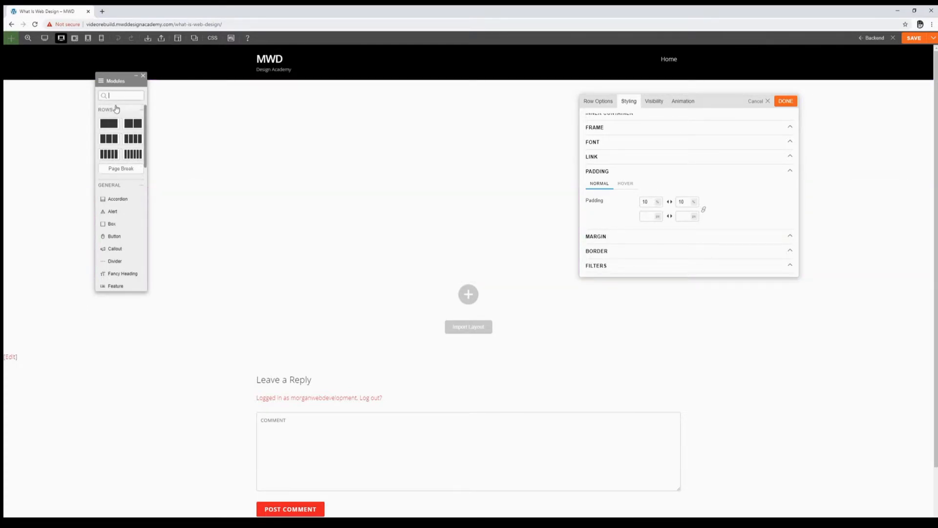
text(te)
drag(121, 140, 467, 187)
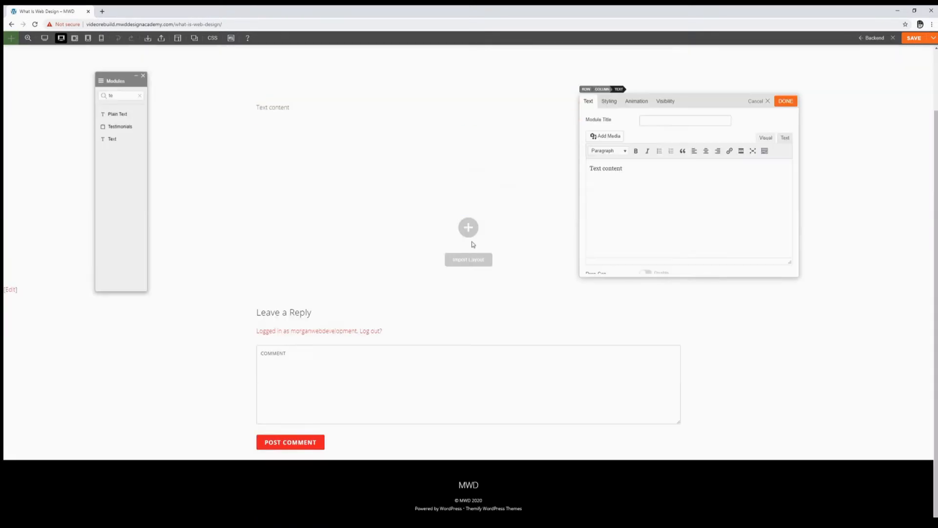
- Reduce the row's top and bottom padding to 5% each and apply the row styling
click(484, 189)
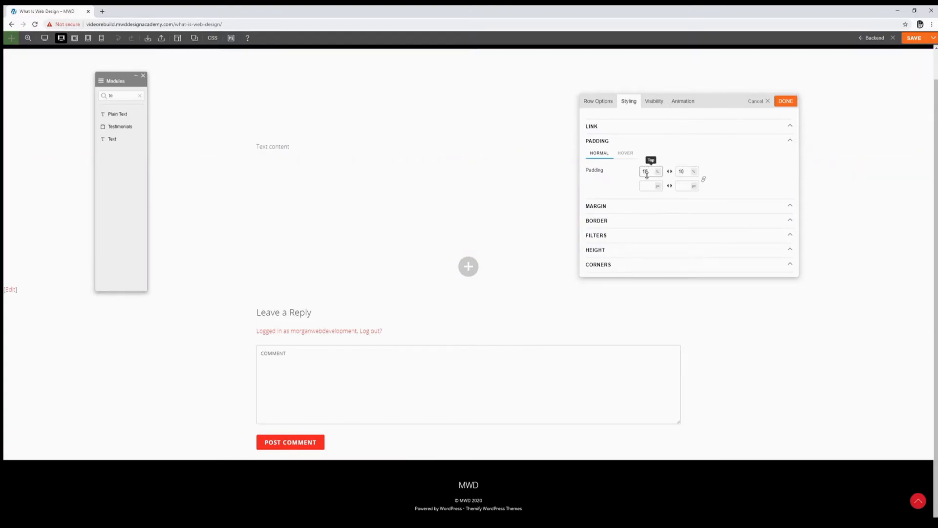
key(BackSpace)
key(BackSpace)
text(5)
click(686, 172)
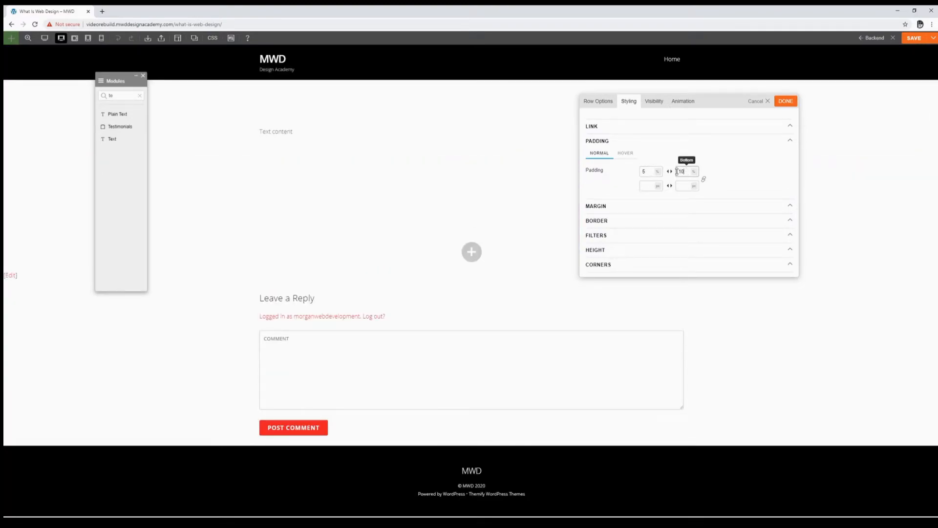
key(BackSpace)
key(BackSpace)
text(5)
click(783, 100)
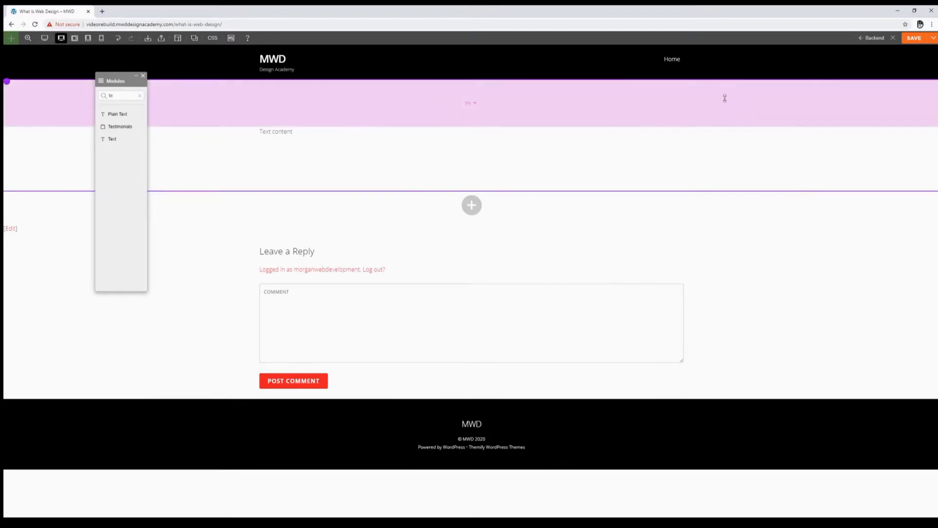
- Replace the text module's placeholder content with "What Is Web Design"
double_click(311, 139)
drag(634, 171, 589, 168)
key(BackSpace)
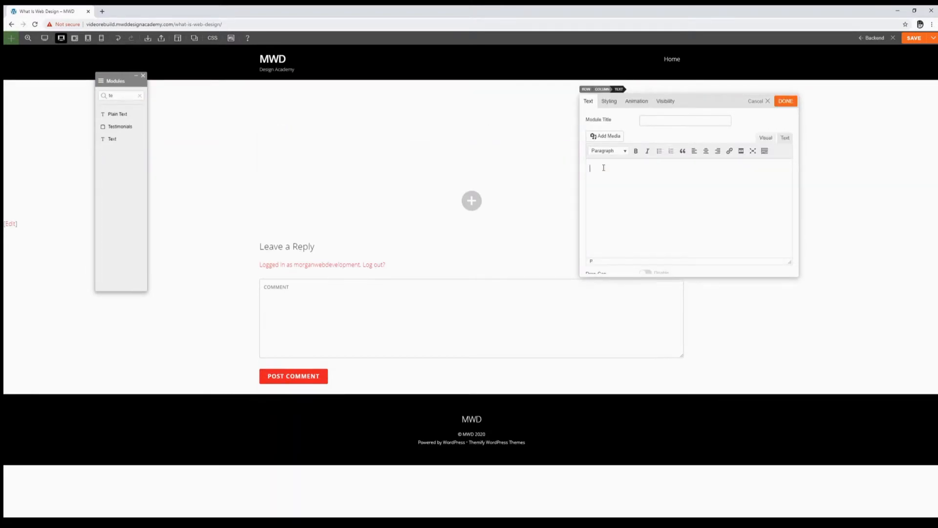
text(Getting)
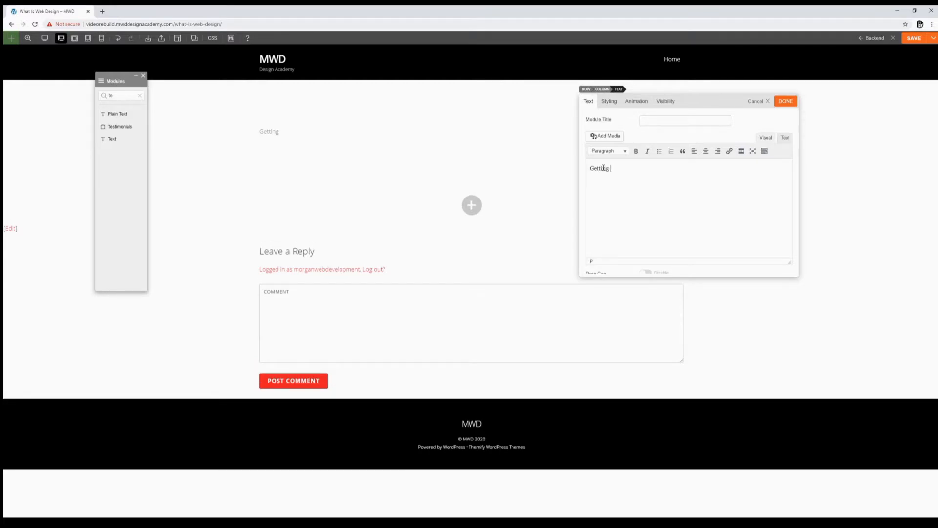
key(BackSpace)
key(BackSpace)
text(What Is Web DFe)
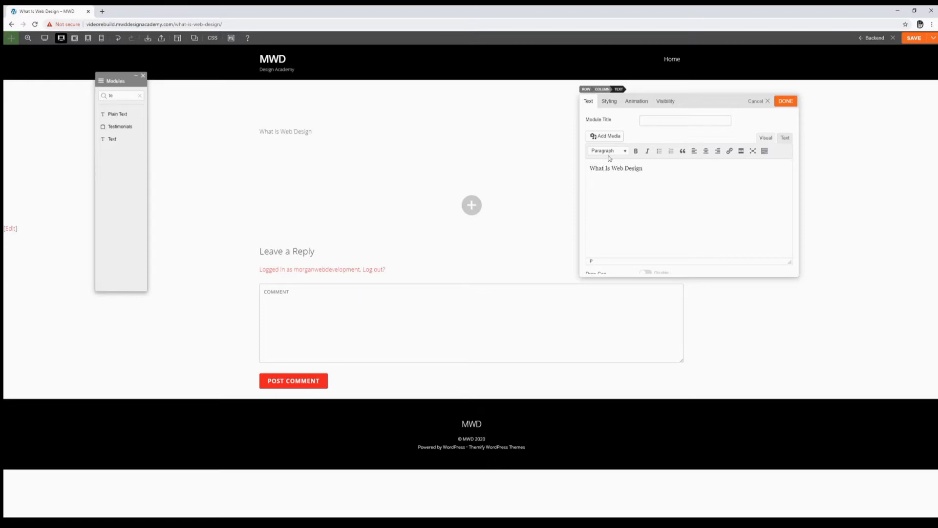
- Format the "What Is Web Design" text as Heading 1 and apply the module changes
drag(646, 167, 589, 168)
click(609, 151)
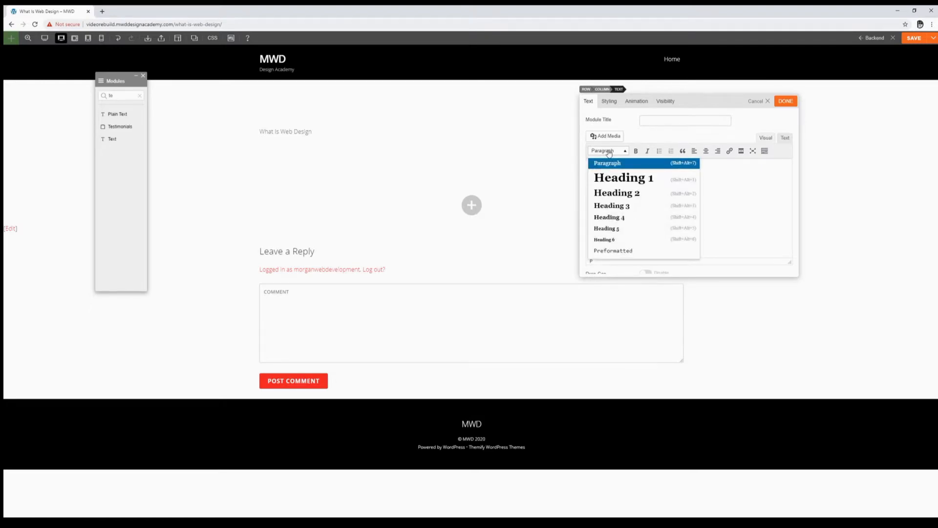
click(622, 177)
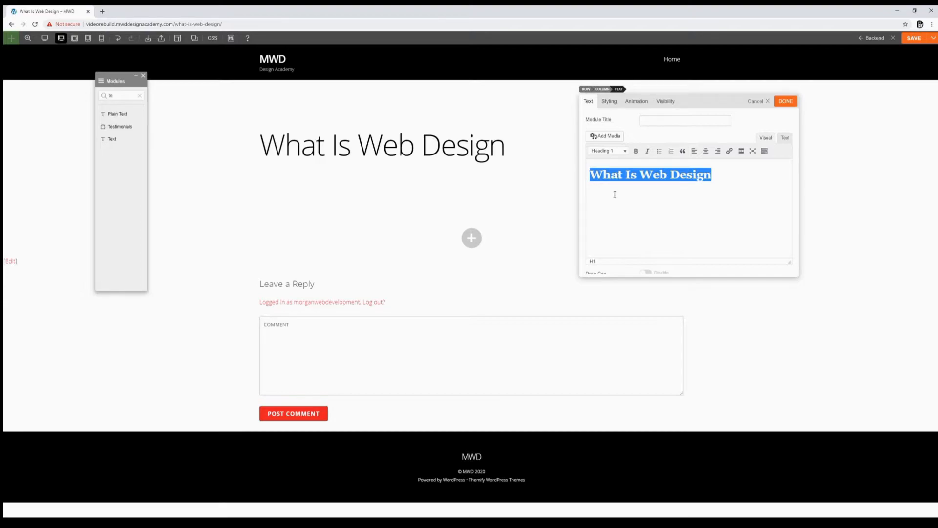
click(785, 101)
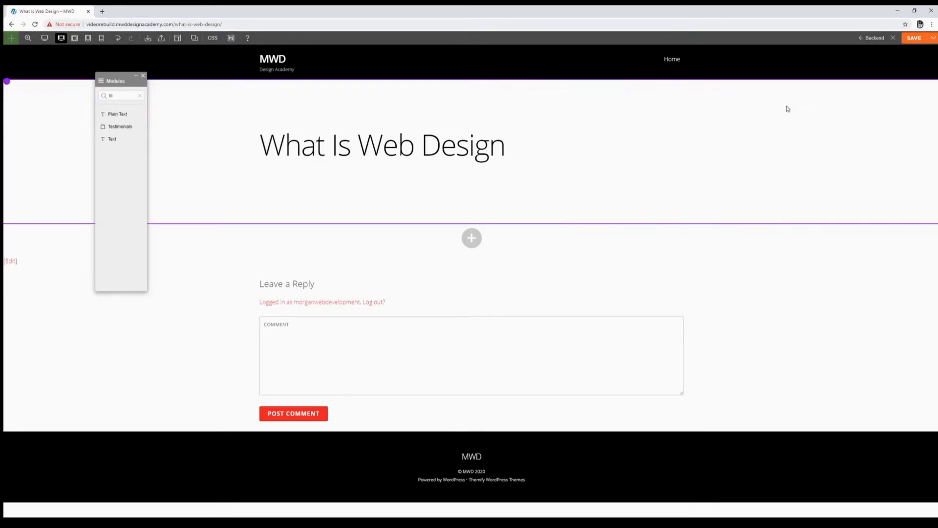
- Set the heading row's background color to f0f0f0
click(813, 103)
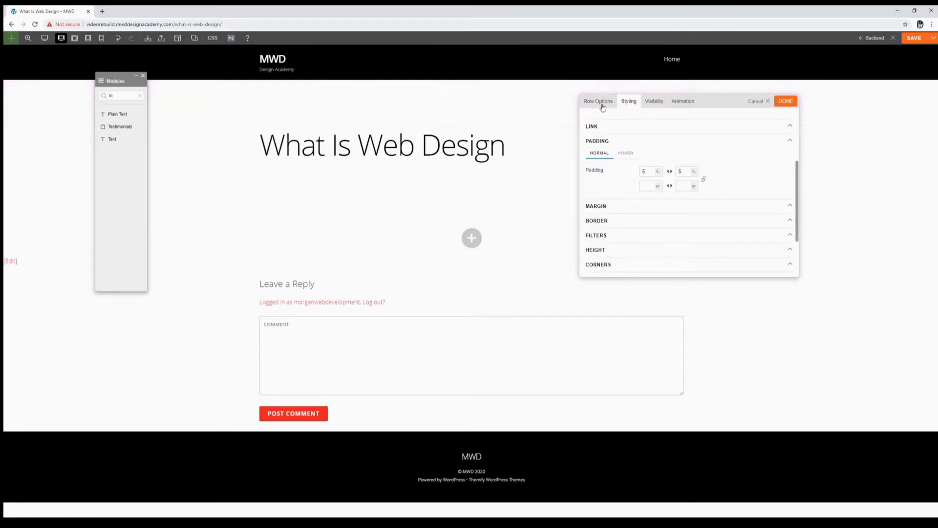
click(655, 103)
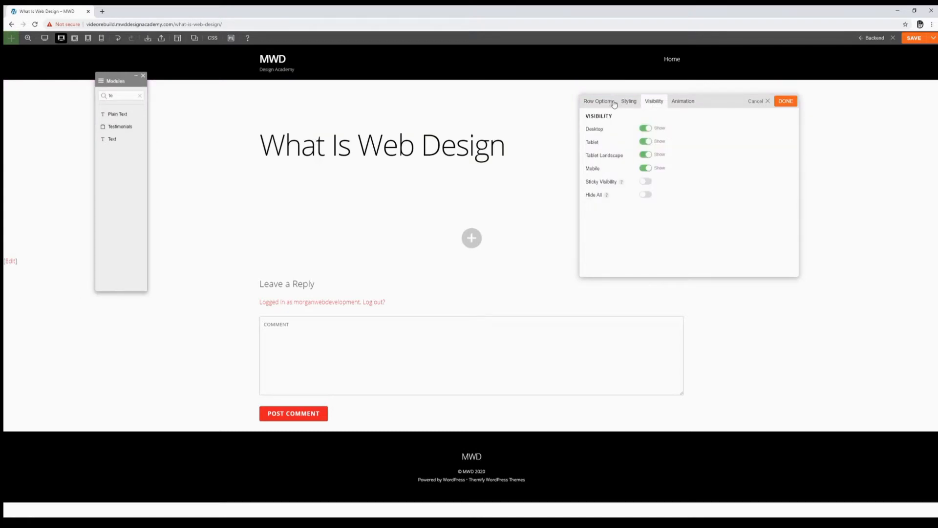
click(629, 102)
click(650, 142)
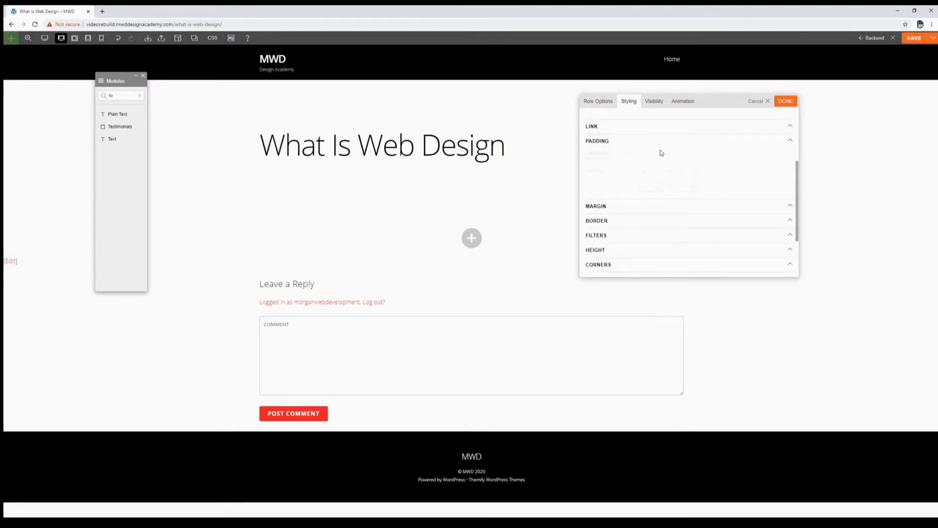
scroll(662, 152, up, 3)
click(654, 157)
click(655, 217)
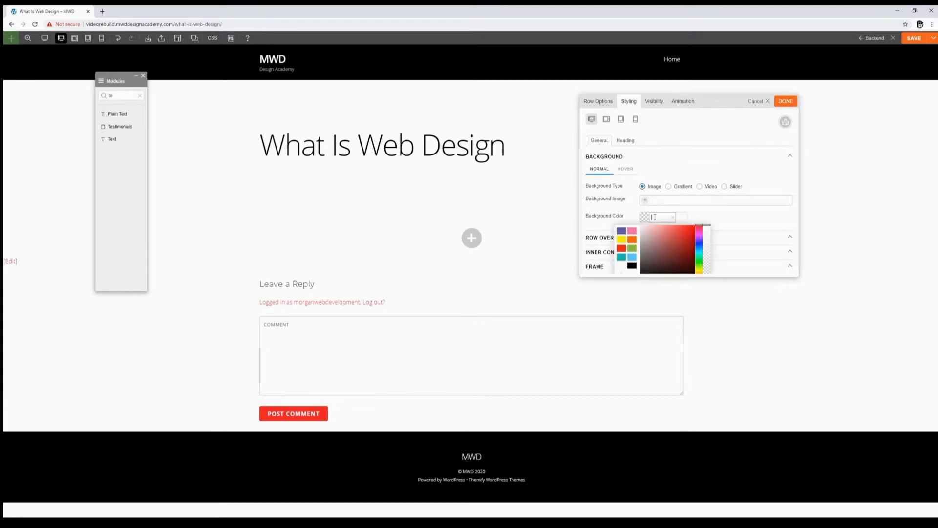
text(f0f0f0)
click(711, 155)
- Center-align the text of the heading row and apply the row styling
click(643, 199)
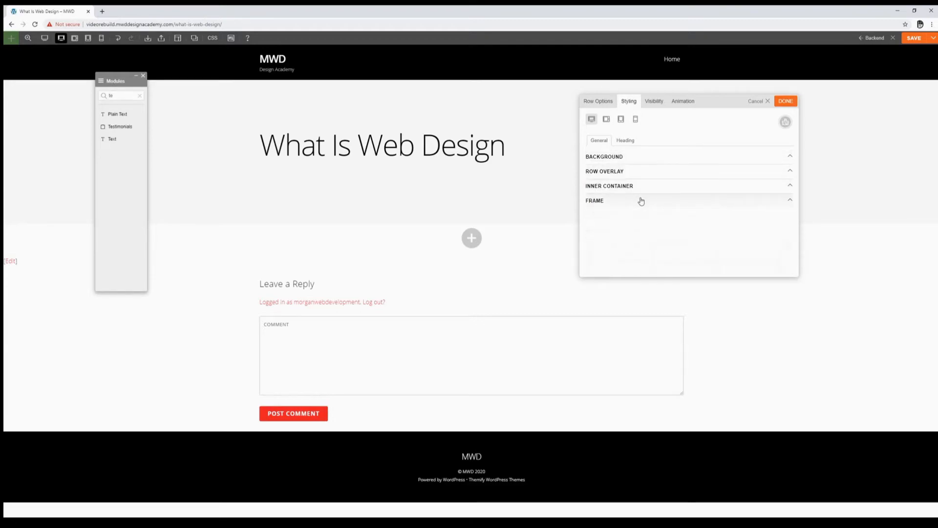
click(641, 201)
click(640, 215)
scroll(643, 220, down, 2)
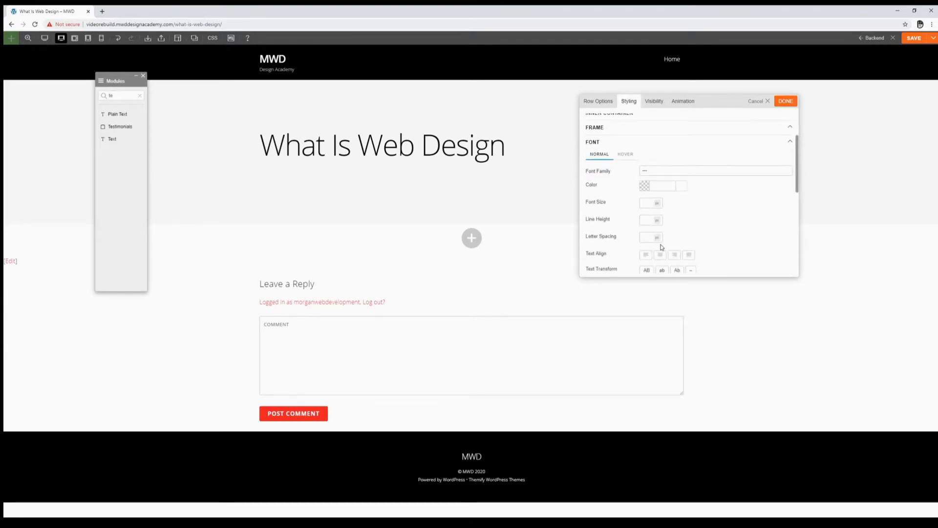
click(660, 255)
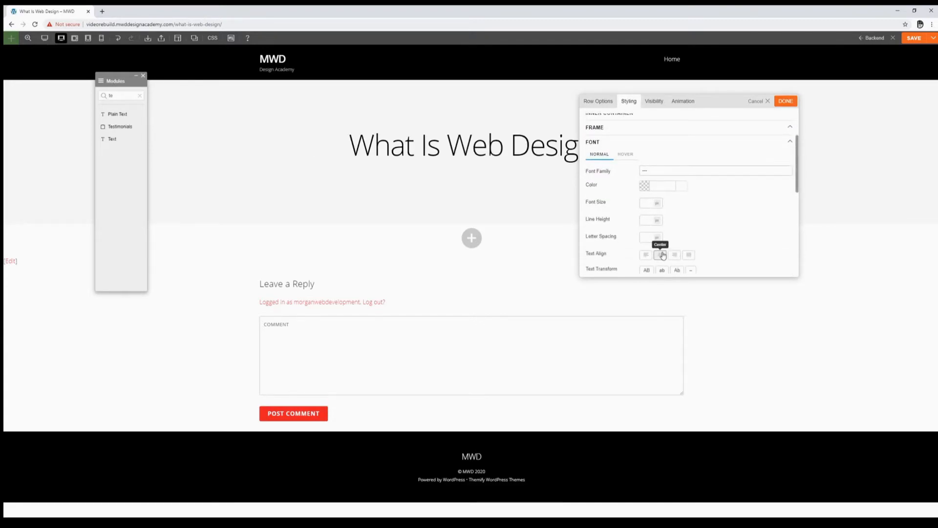
click(784, 103)
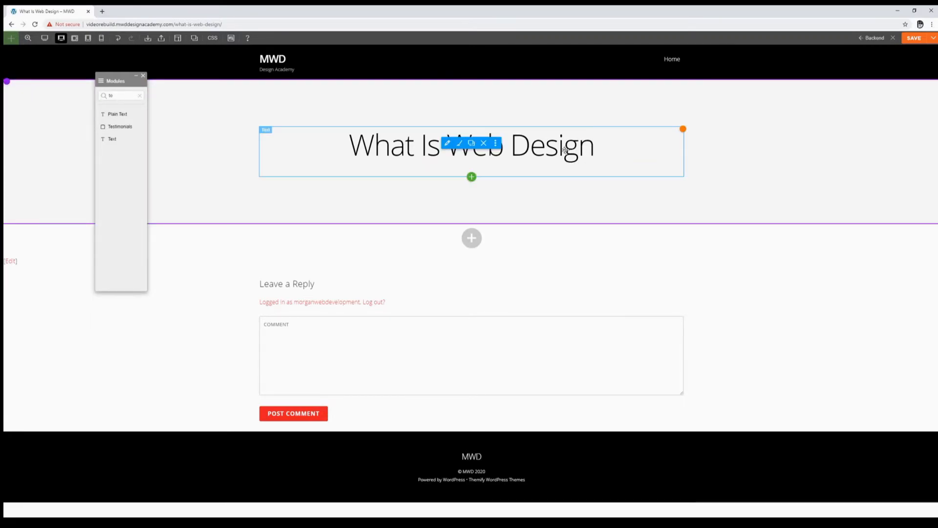
- Duplicate the "What Is Web Design" text module and hide the upper copy on mobile
click(471, 142)
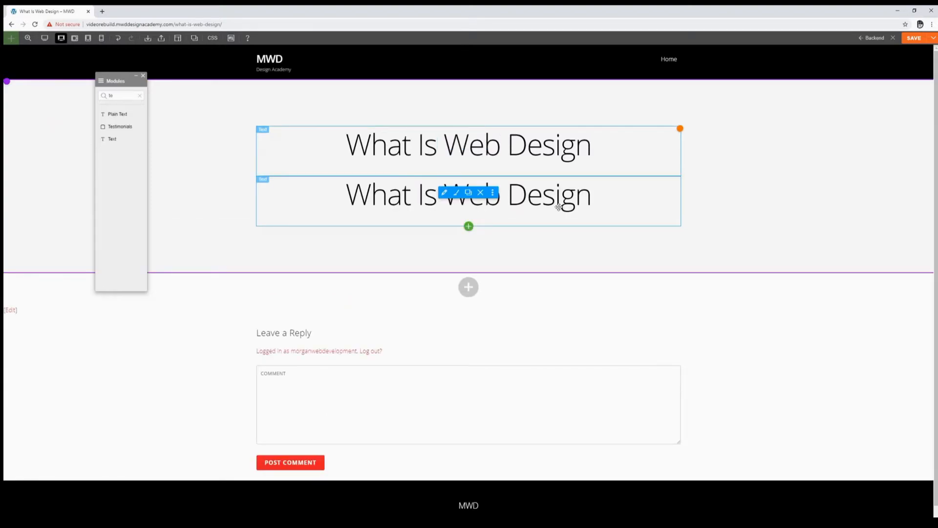
double_click(567, 150)
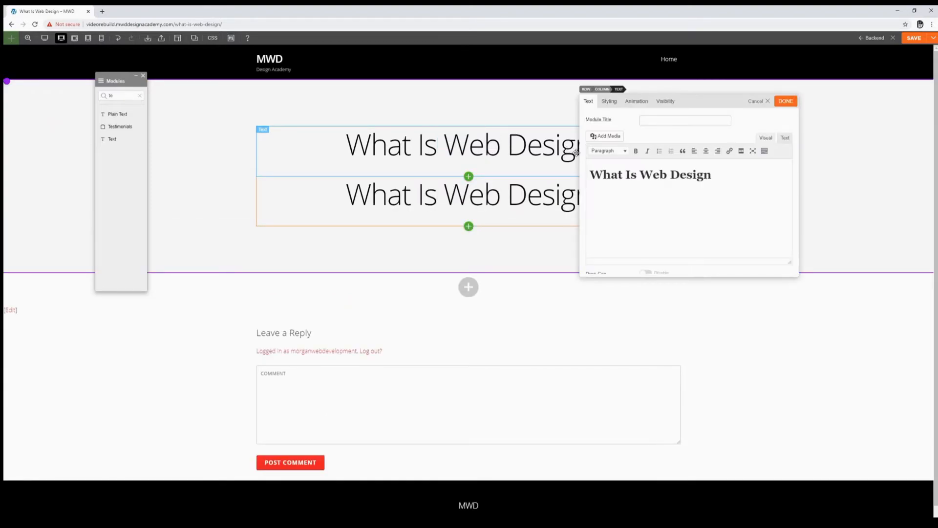
click(668, 102)
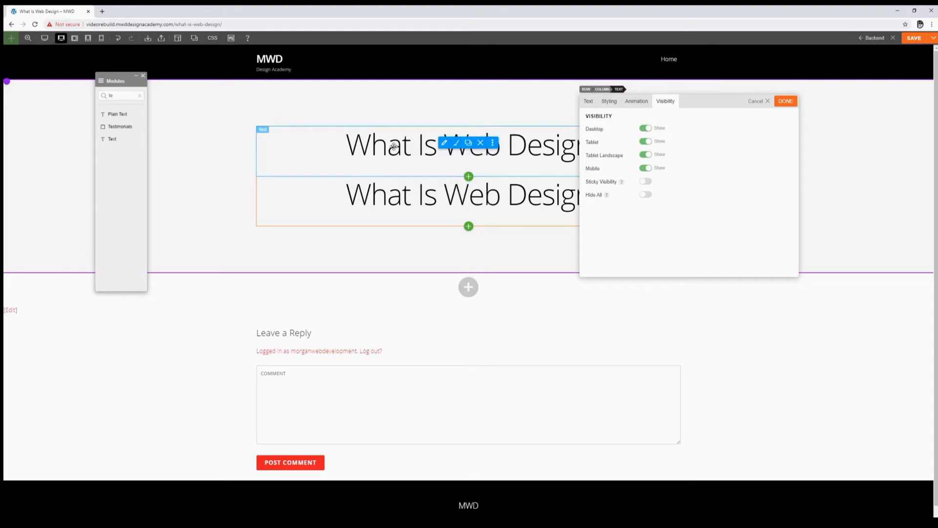
click(645, 168)
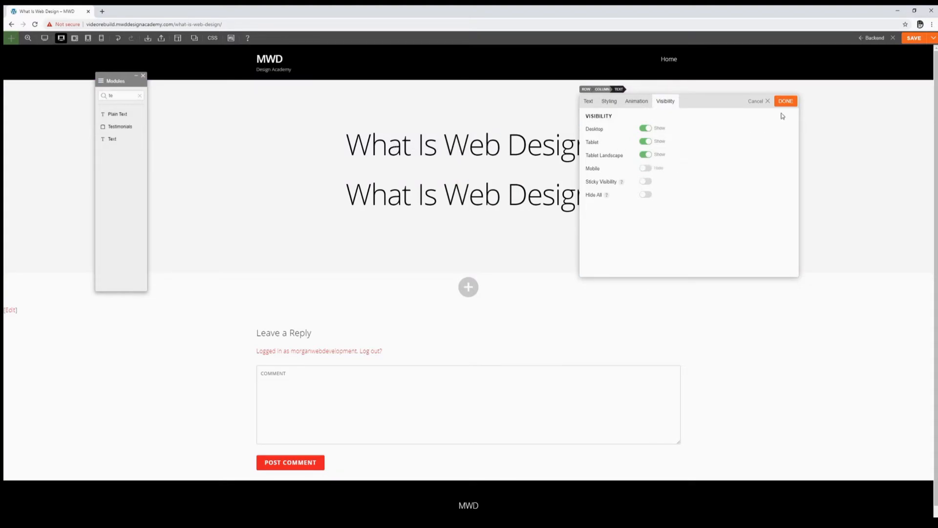
click(785, 101)
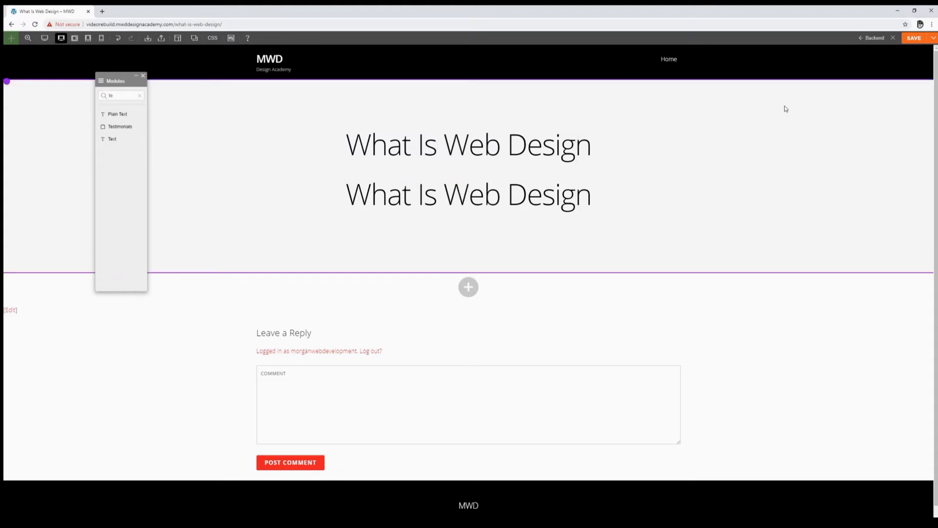
- Format the duplicated "What Is Web Design" text as Heading 3, after trying Heading 5
double_click(572, 193)
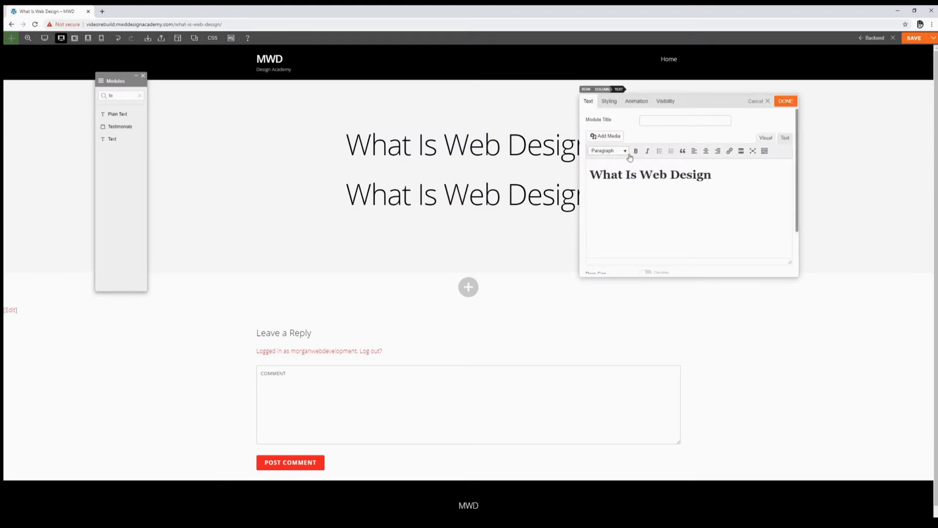
drag(713, 176, 590, 175)
click(608, 150)
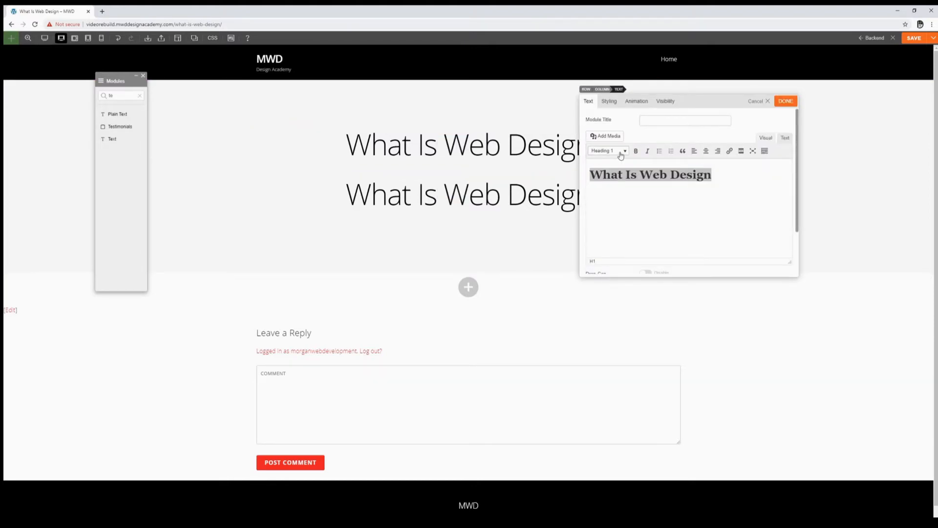
click(628, 229)
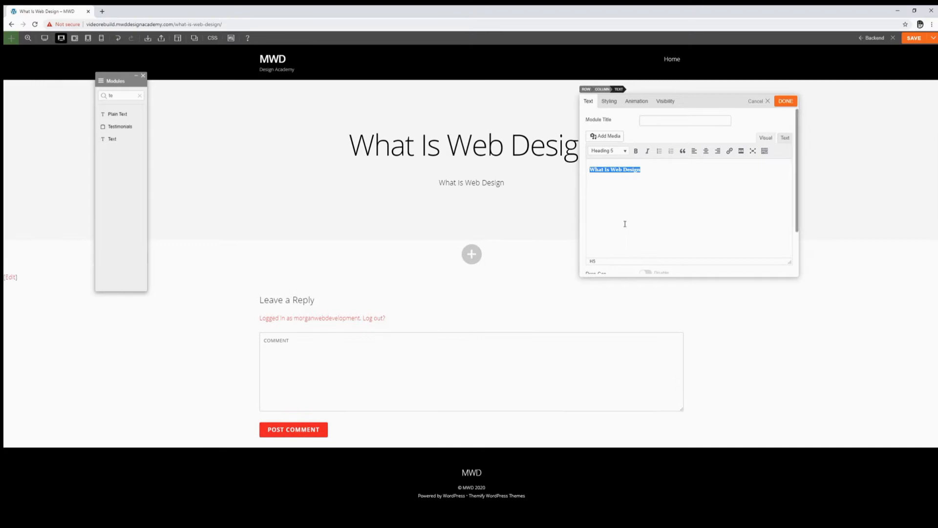
click(617, 153)
click(615, 207)
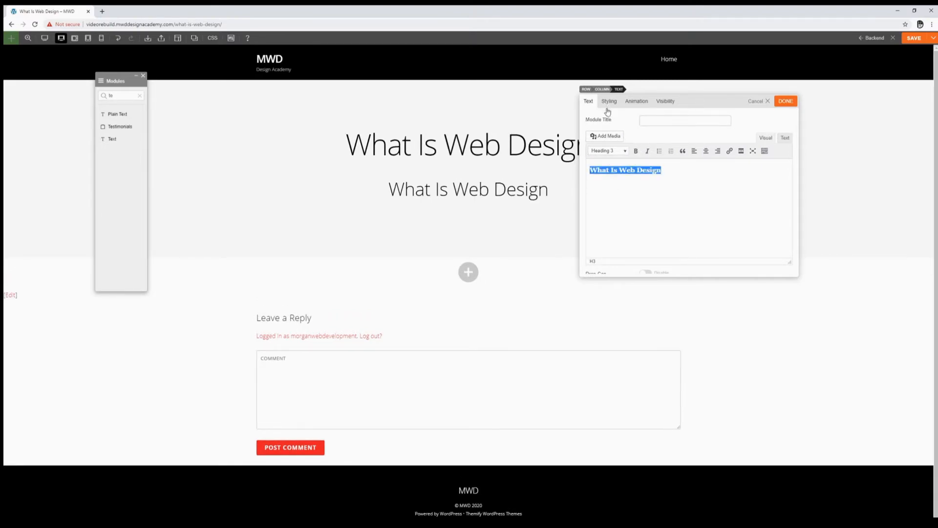
click(618, 153)
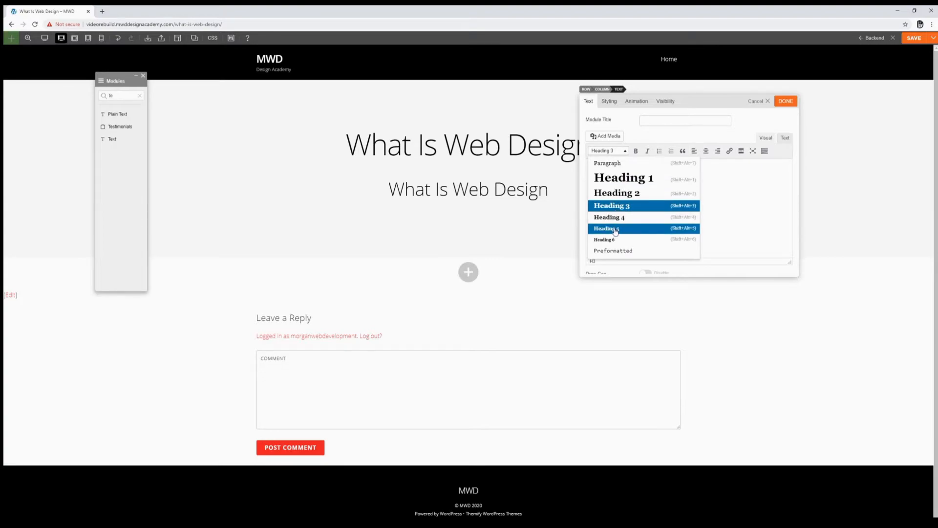
click(758, 209)
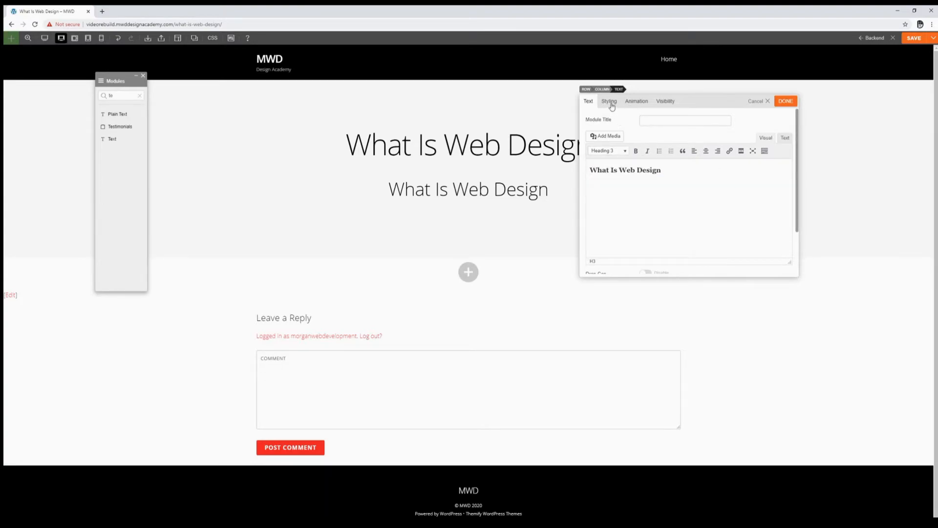
- Hide the smaller heading on desktop, tablet and tablet landscape, and apply the module changes
click(665, 101)
click(645, 154)
click(646, 141)
click(646, 128)
click(785, 101)
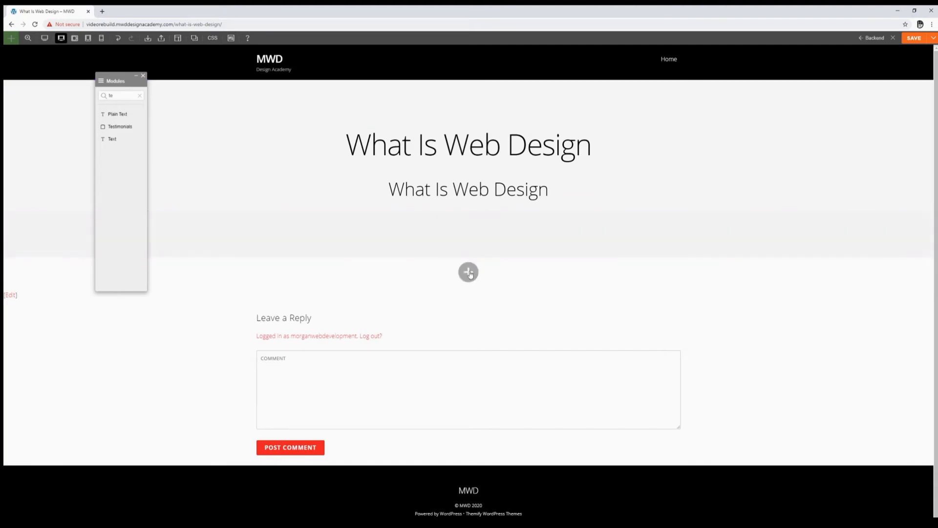
- Add a single-column row below the heading row
click(466, 275)
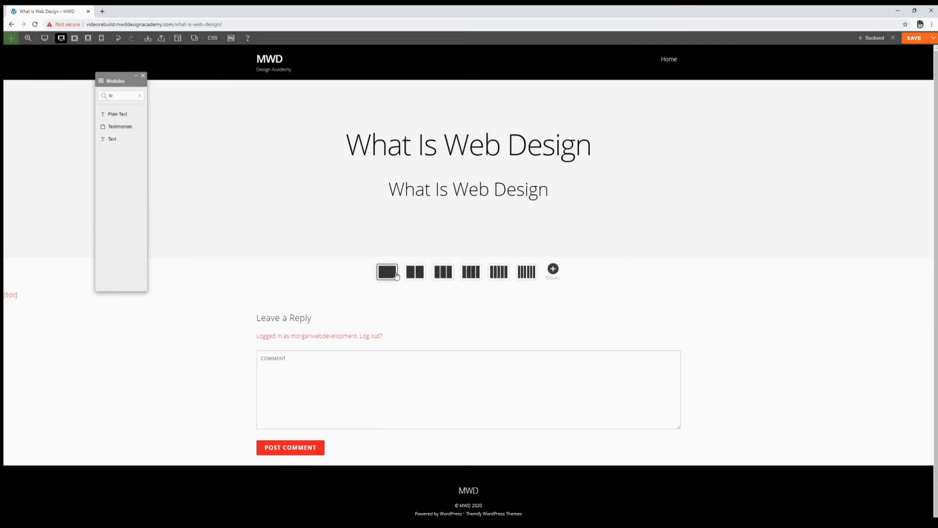
click(396, 273)
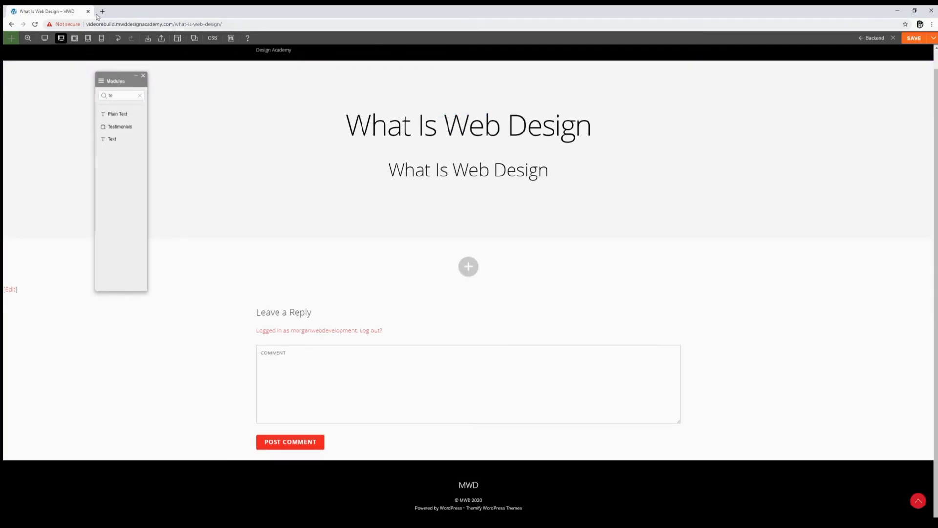
- Select the body text of the existing "What Is Web Design" article on mwddesignacademy.com in a new browser tab for copying
click(102, 10)
text(mwddesignacademy.com)
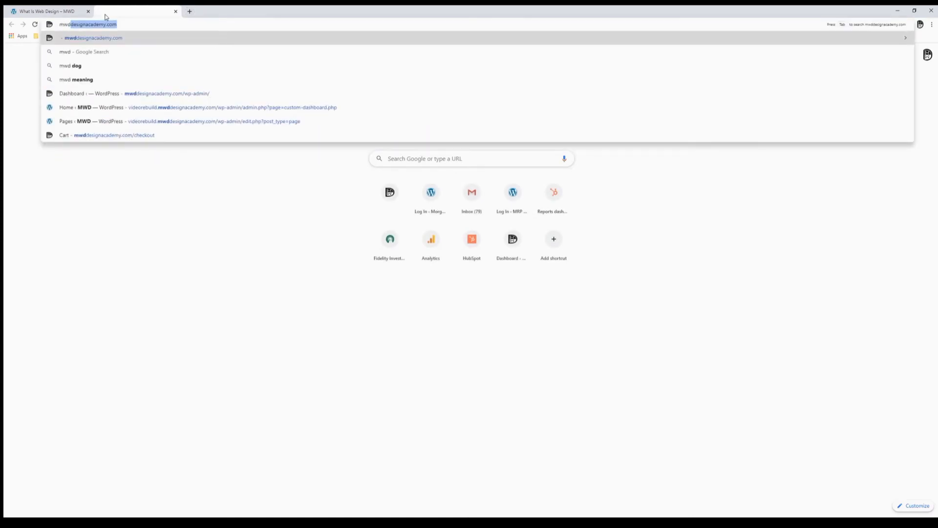
key(Return)
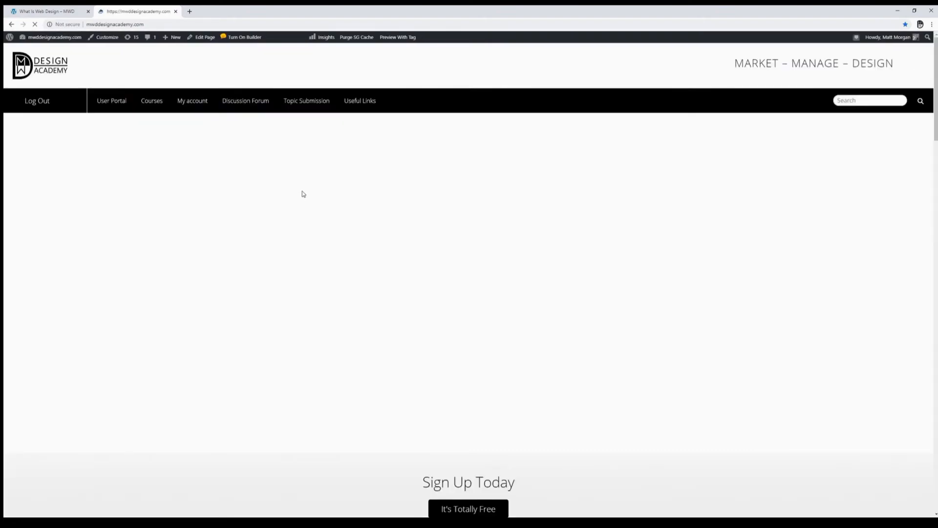
scroll(303, 194, down, 12)
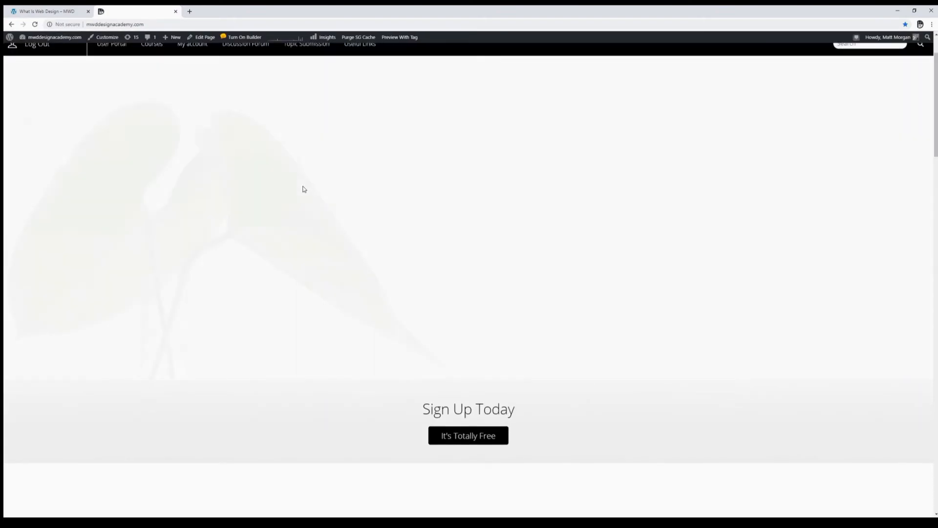
scroll(308, 186, down, 3)
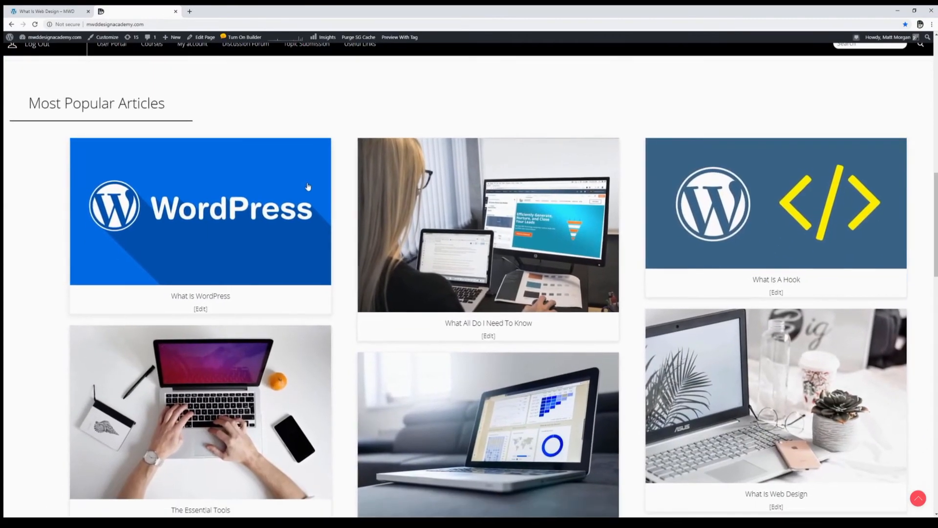
click(801, 396)
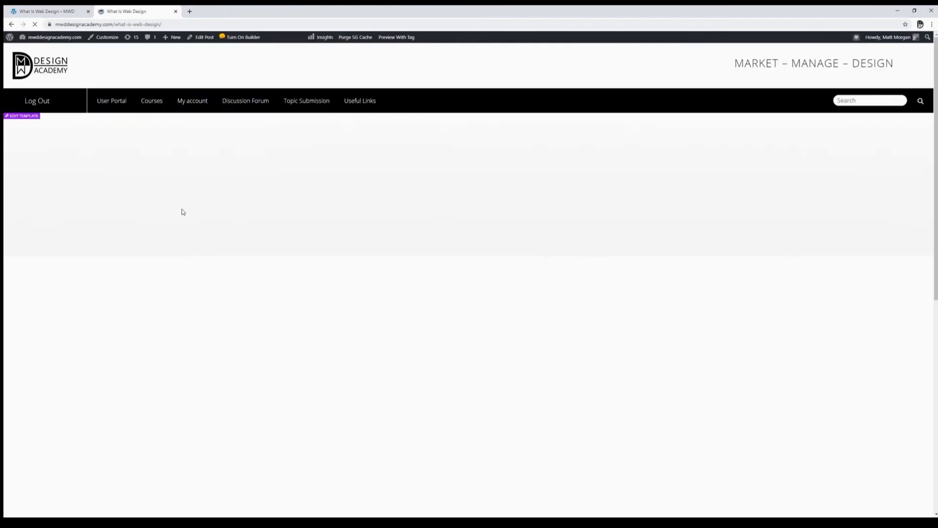
scroll(275, 202, down, 2)
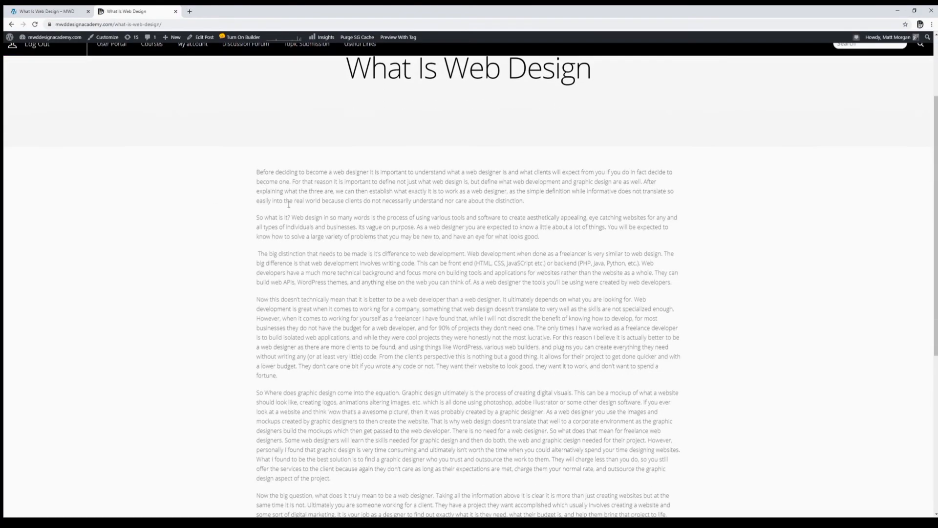
drag(249, 177, 432, 306)
- Place a Text module in the new row and replace its placeholder with the copied article text
key(ctrl+Tab)
drag(113, 139, 491, 257)
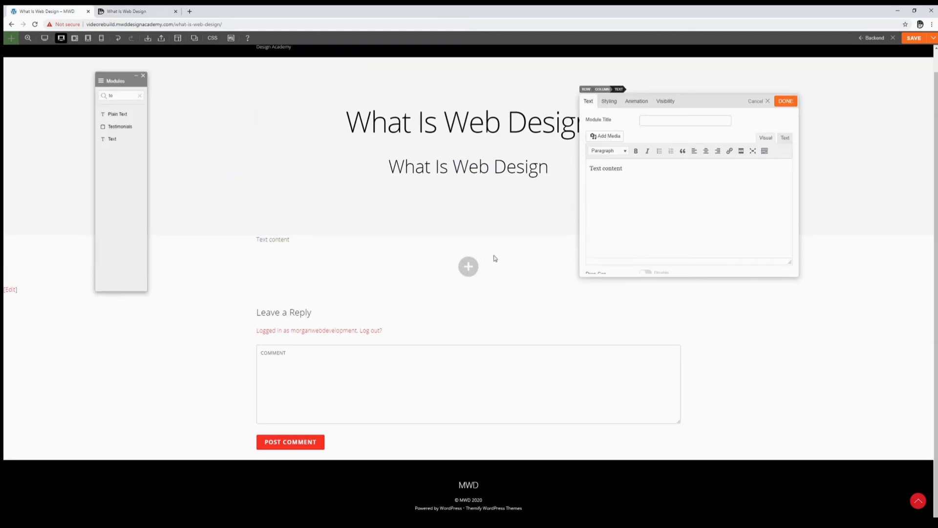
drag(686, 181, 539, 162)
key(ctrl+v)
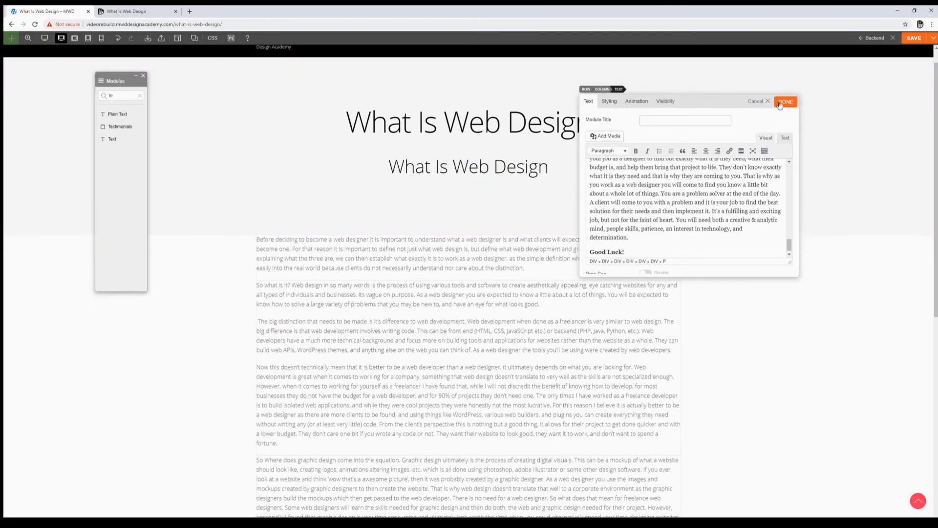
- Set the article text module's top padding to 5% and apply the module changes
click(609, 101)
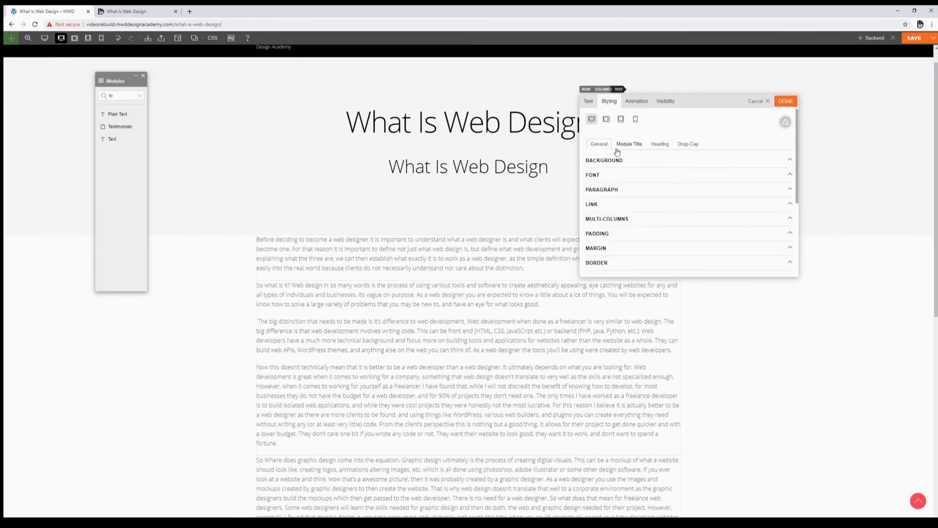
click(631, 233)
scroll(631, 233, down, 1)
click(669, 227)
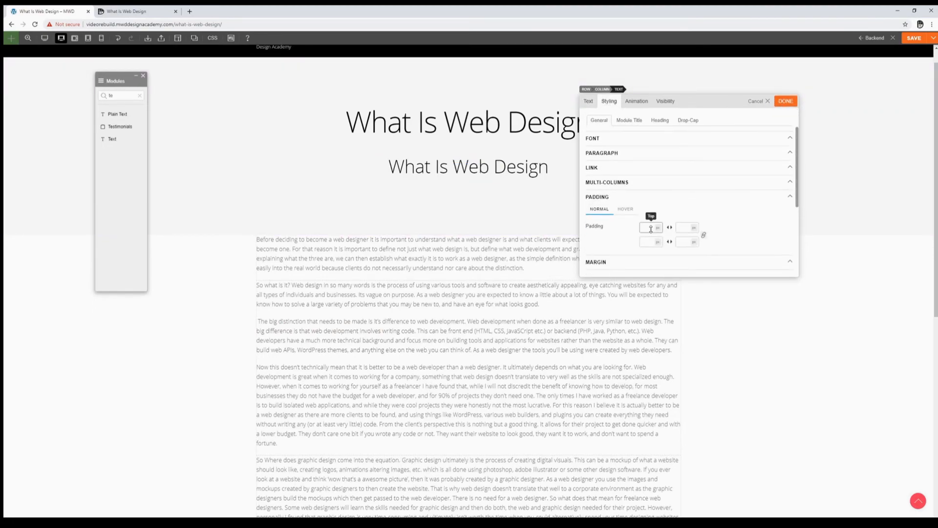
text(5)
click(658, 227)
click(657, 244)
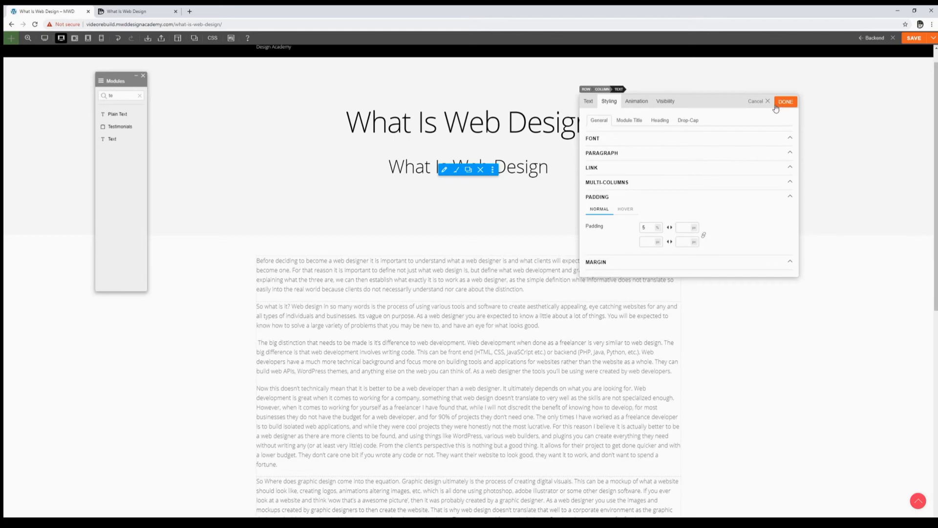
click(783, 103)
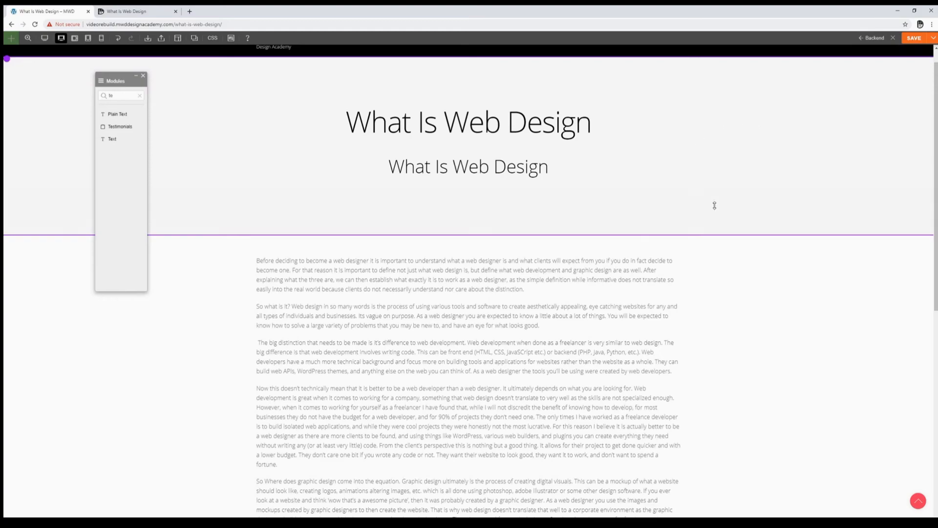
- Change the article text module's padding to 2% at the top and 5% at the bottom, and apply it
double_click(722, 273)
click(756, 101)
double_click(552, 252)
click(647, 171)
key(BackSpace)
text(2)
click(688, 170)
text(5)
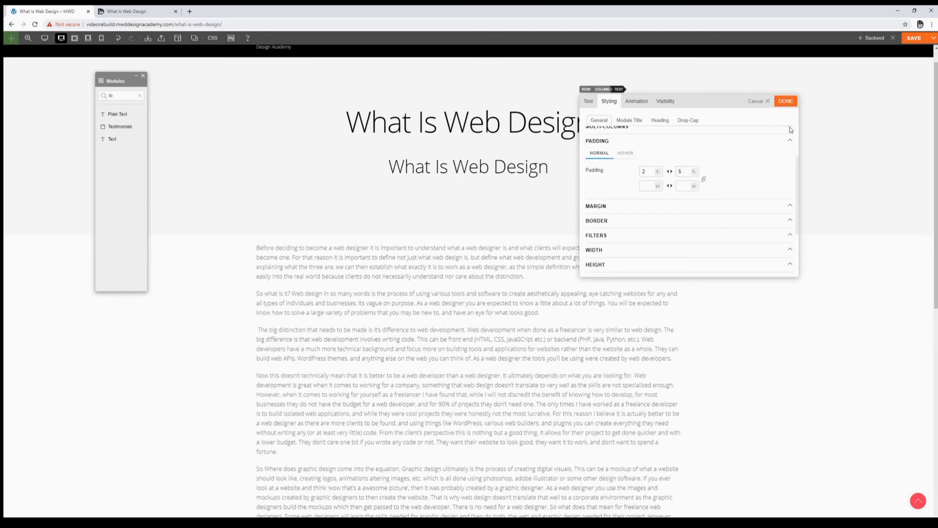
click(789, 102)
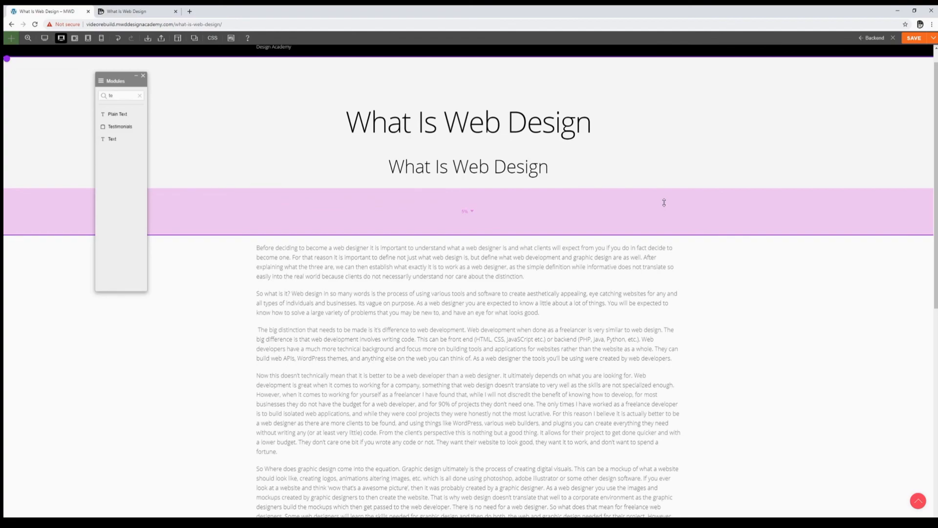
- Look over the finished article layout and save the post in the builder
scroll(725, 256, down, 5)
scroll(716, 252, up, 6)
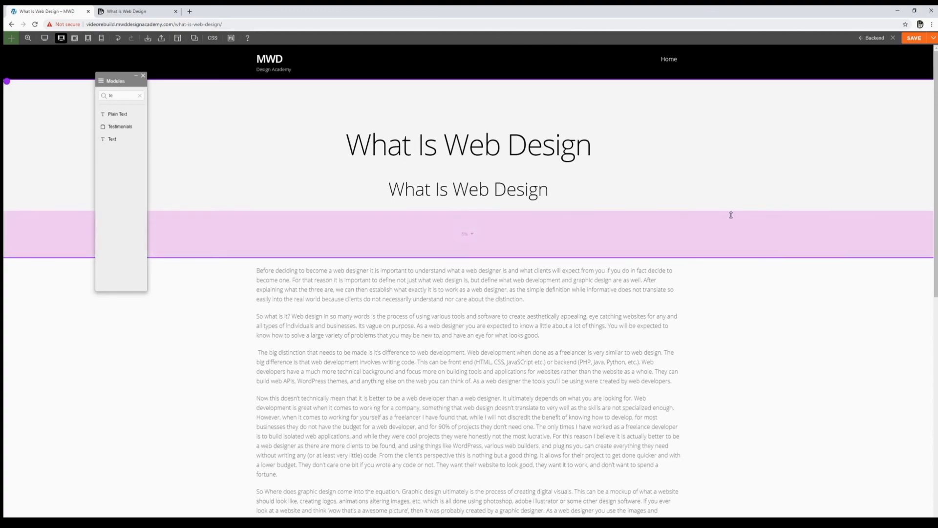
click(914, 38)
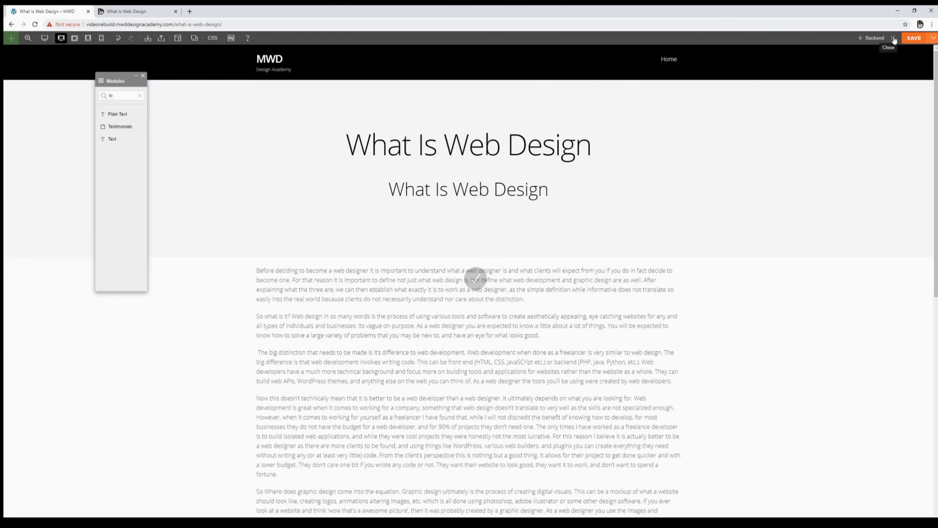